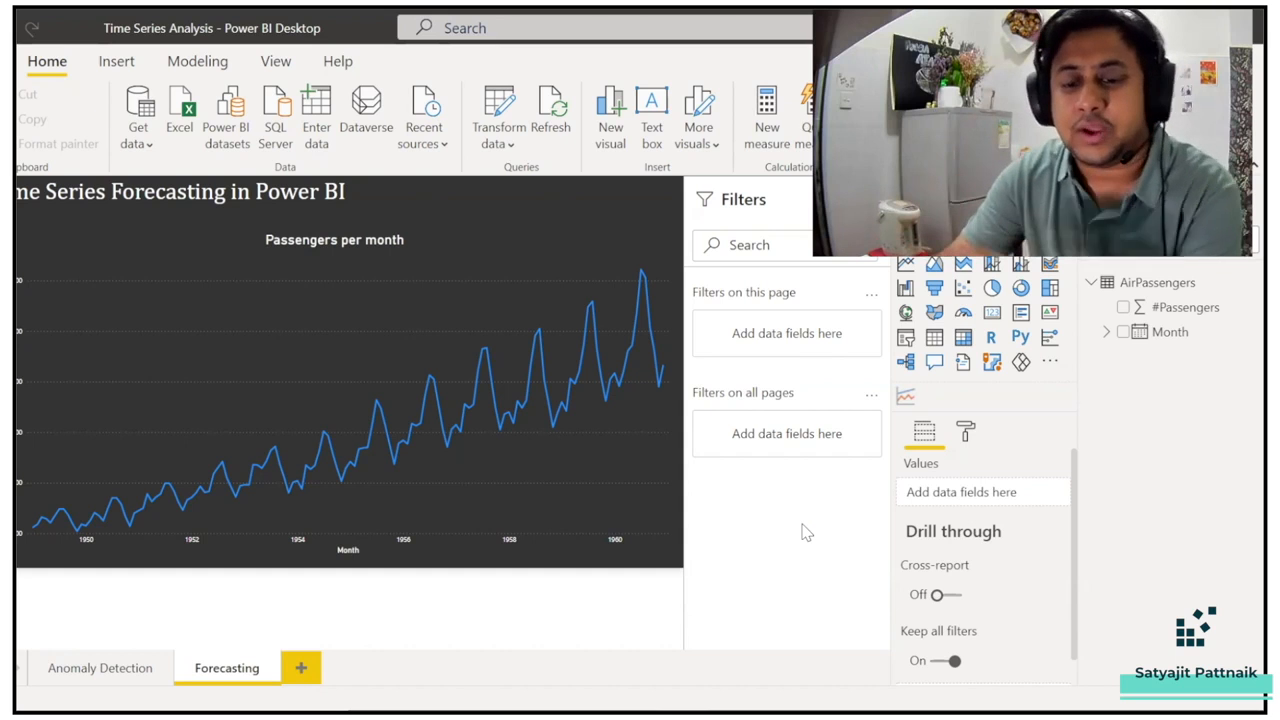
Step: Switch to Chrome and run a web search for "time series beingdatum" in a new tab
{"action": "key", "text": "alt+Tab"}
{"action": "key", "text": "ctrl+t"}
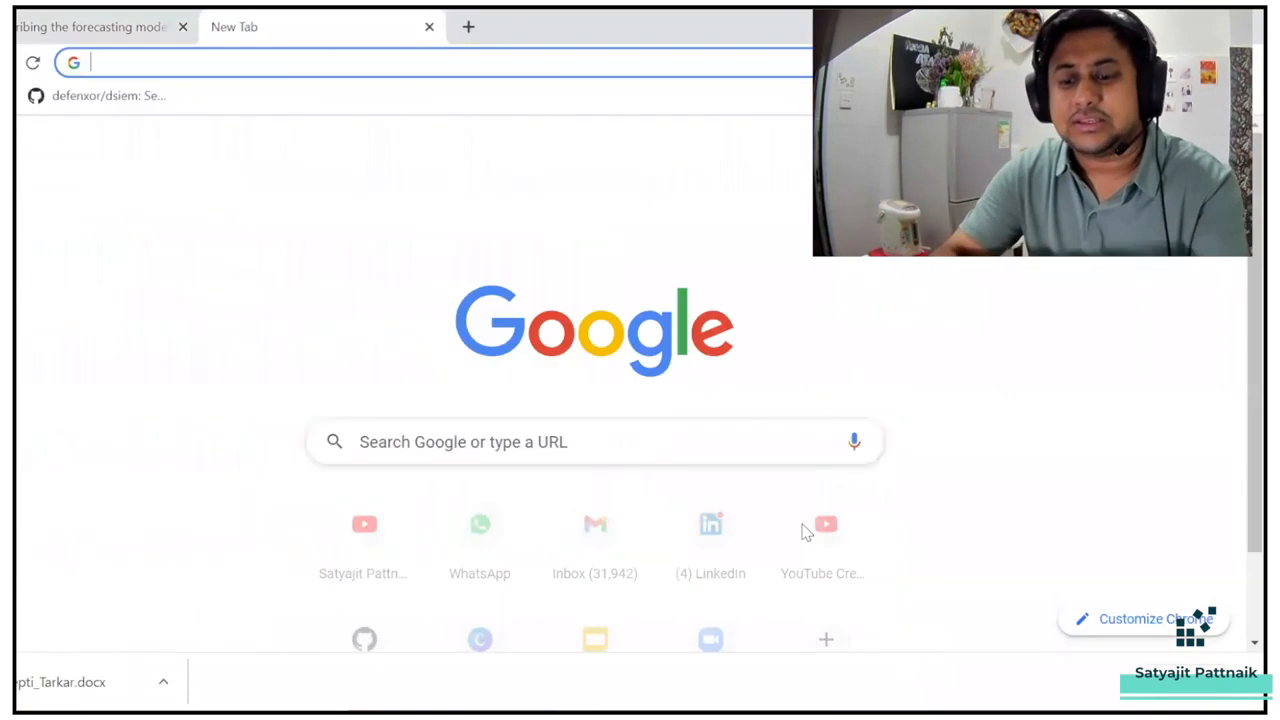
{"action": "type", "text": "time series "}
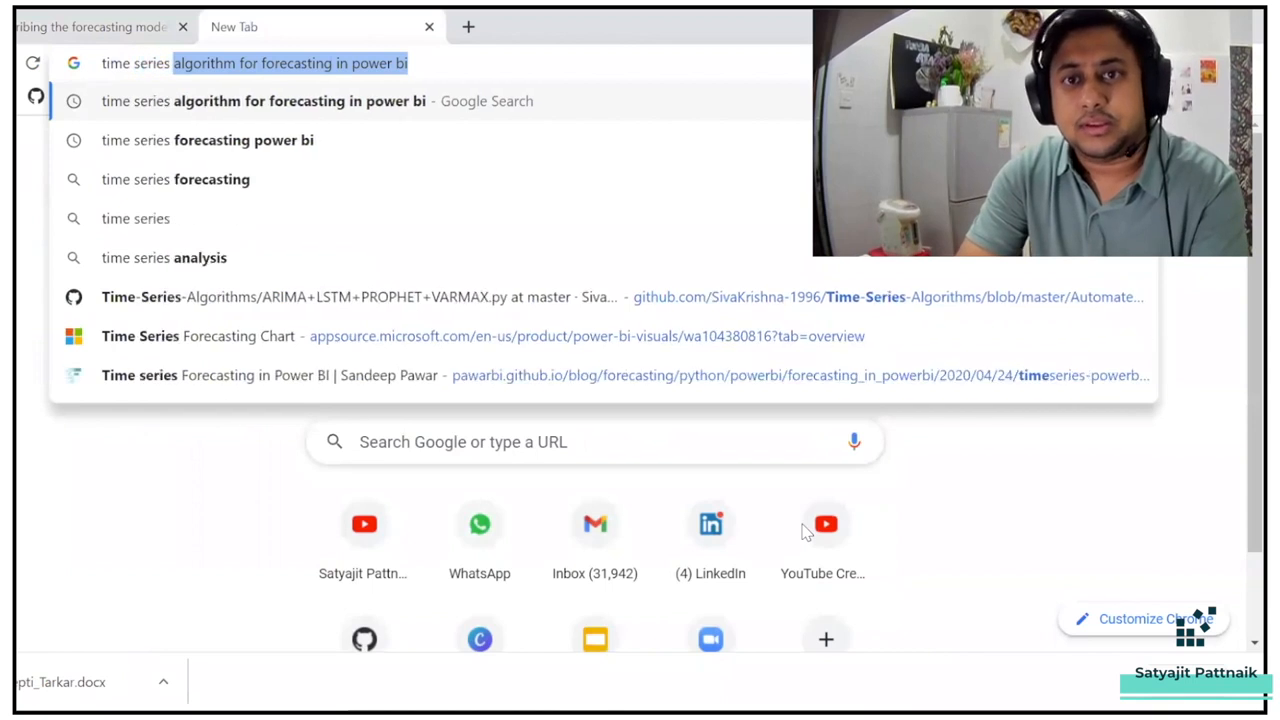
{"action": "type", "text": "beingdatum"}
{"action": "key", "text": "Return"}
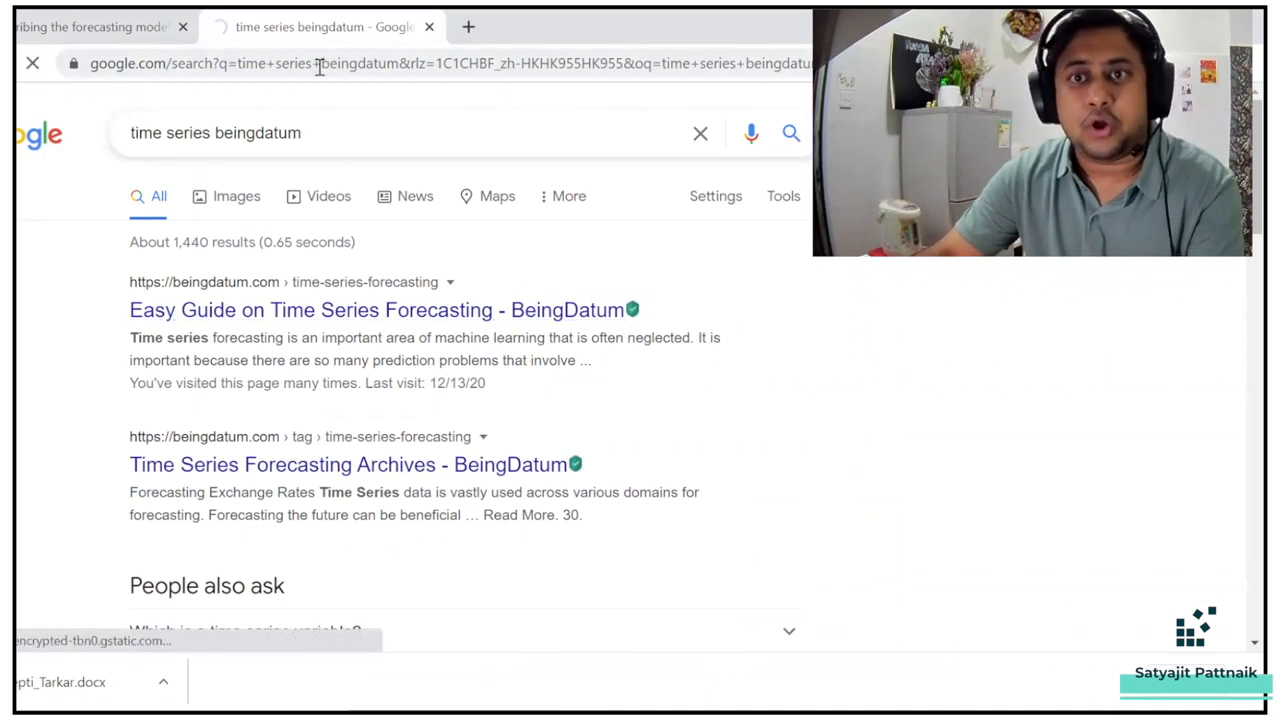
Step: Open the BeingDatum article "Easy Guide on Time Series Forecasting" and skim its content
{"action": "left_click", "coordinate": [243, 309]}
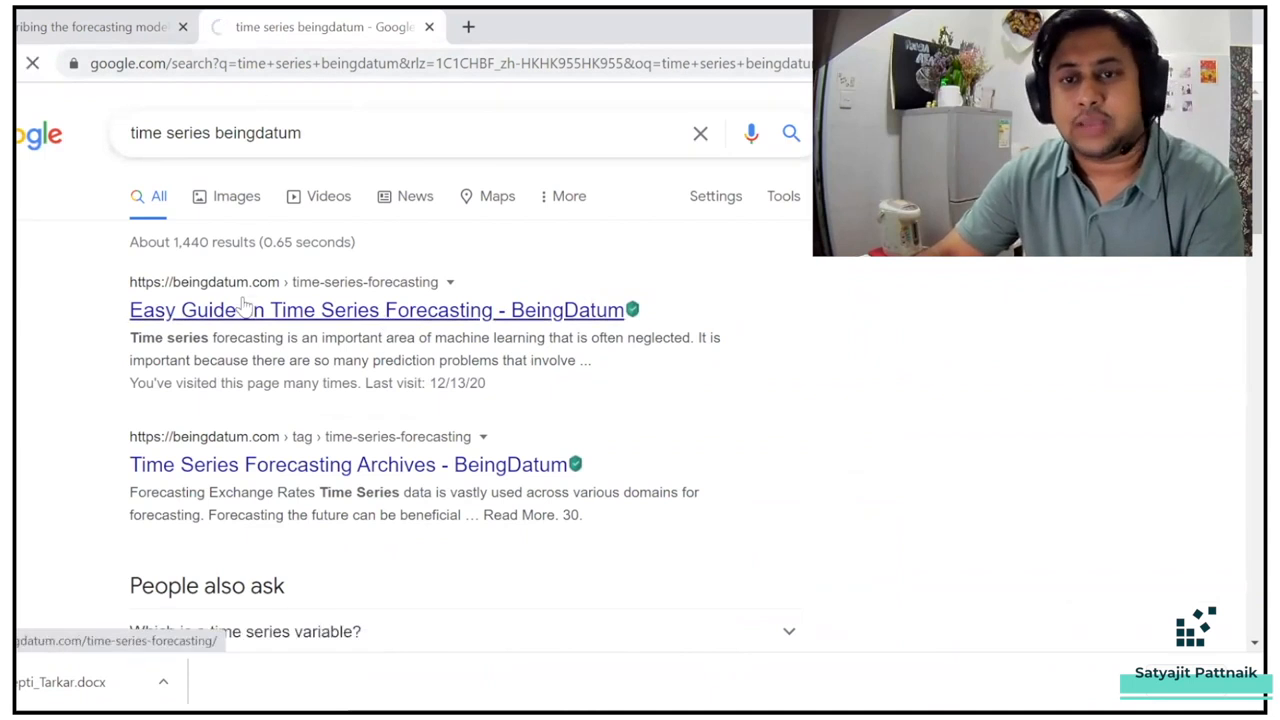
{"action": "left_click", "coordinate": [281, 70]}
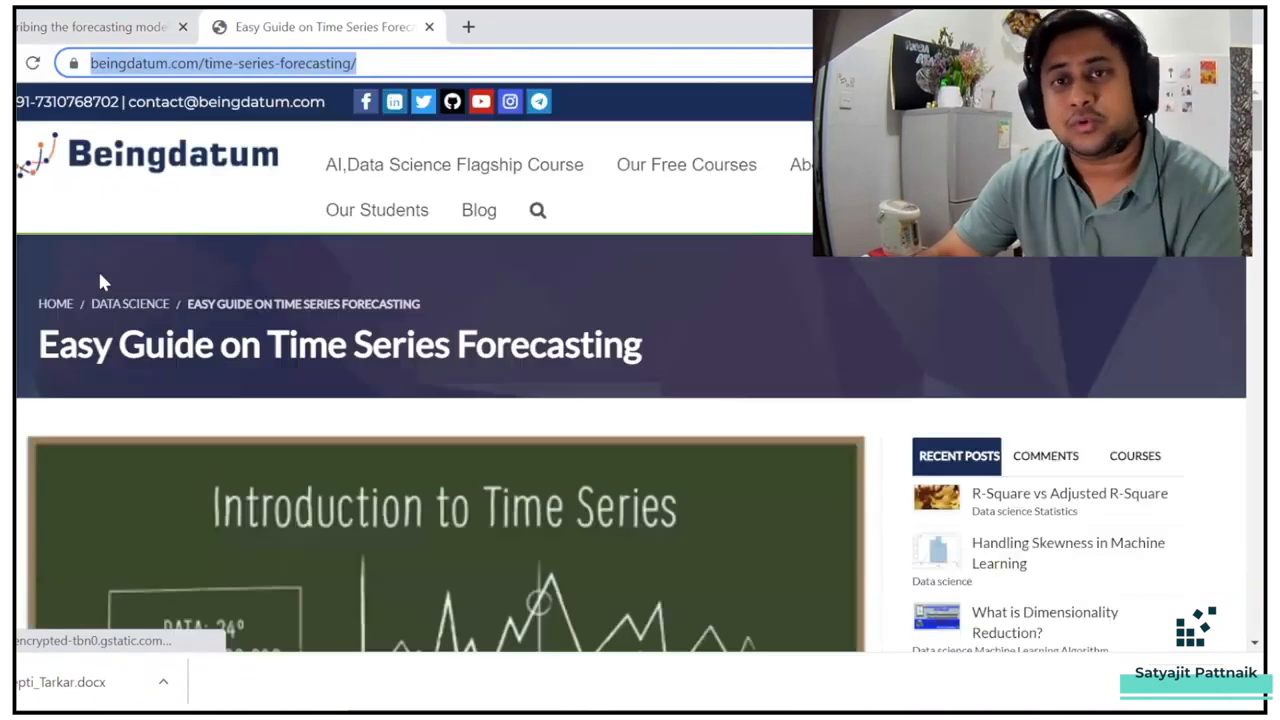
{"action": "scroll", "coordinate": [315, 310], "scroll_direction": "down", "scroll_amount": 9}
{"action": "scroll", "coordinate": [292, 340], "scroll_direction": "up", "scroll_amount": 3}
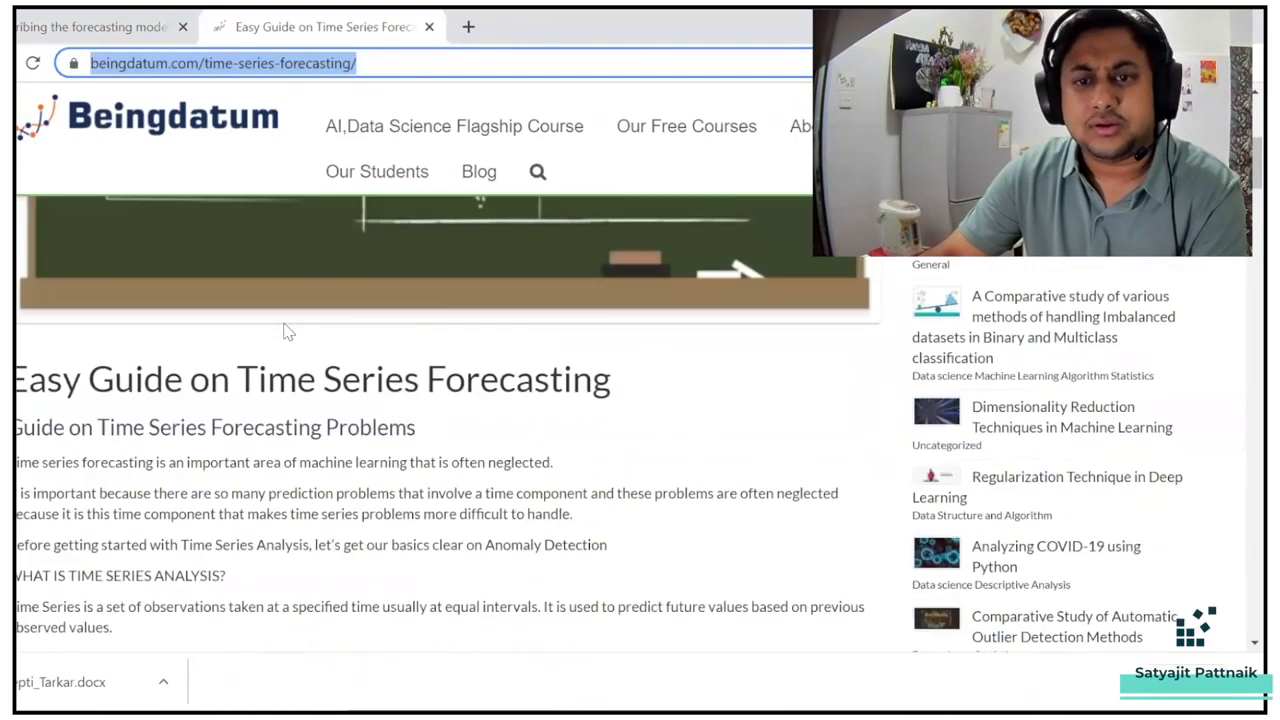
{"action": "scroll", "coordinate": [296, 342], "scroll_direction": "down", "scroll_amount": 10}
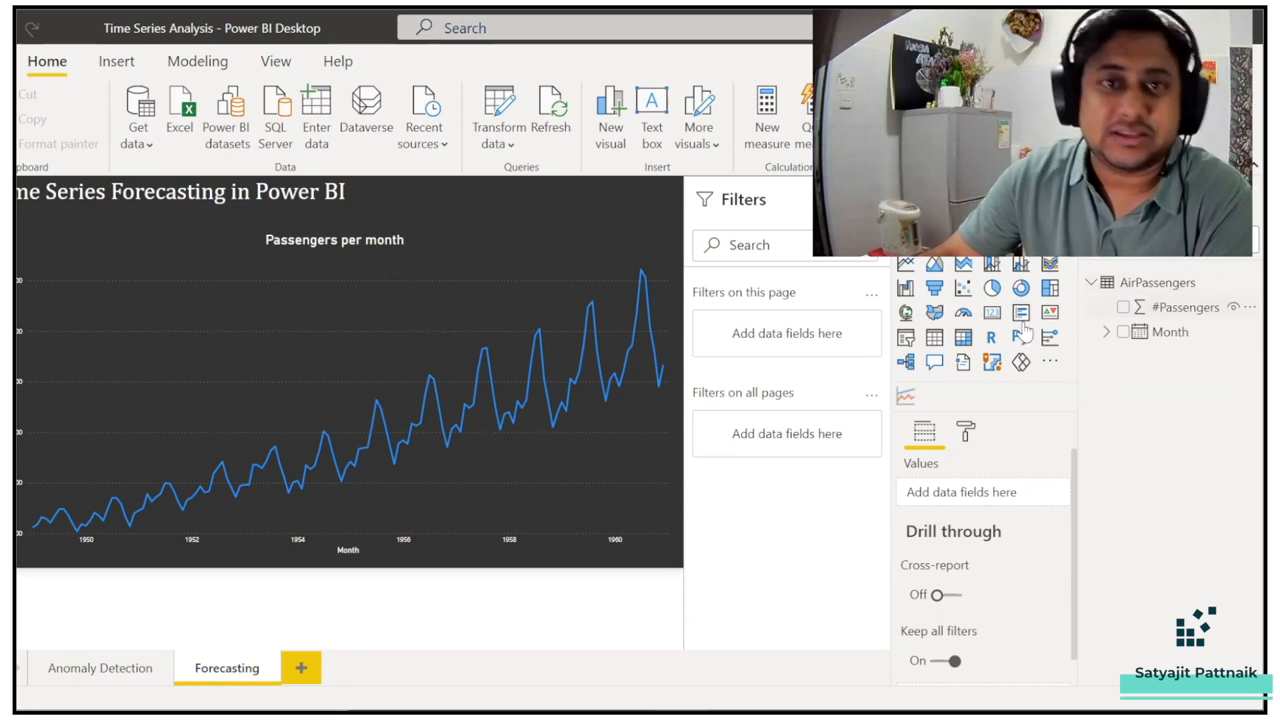
Step: Switch back to Power BI Desktop and select the Passengers per month line chart on the Forecasting page
{"action": "mouse_move", "coordinate": [570, 400]}
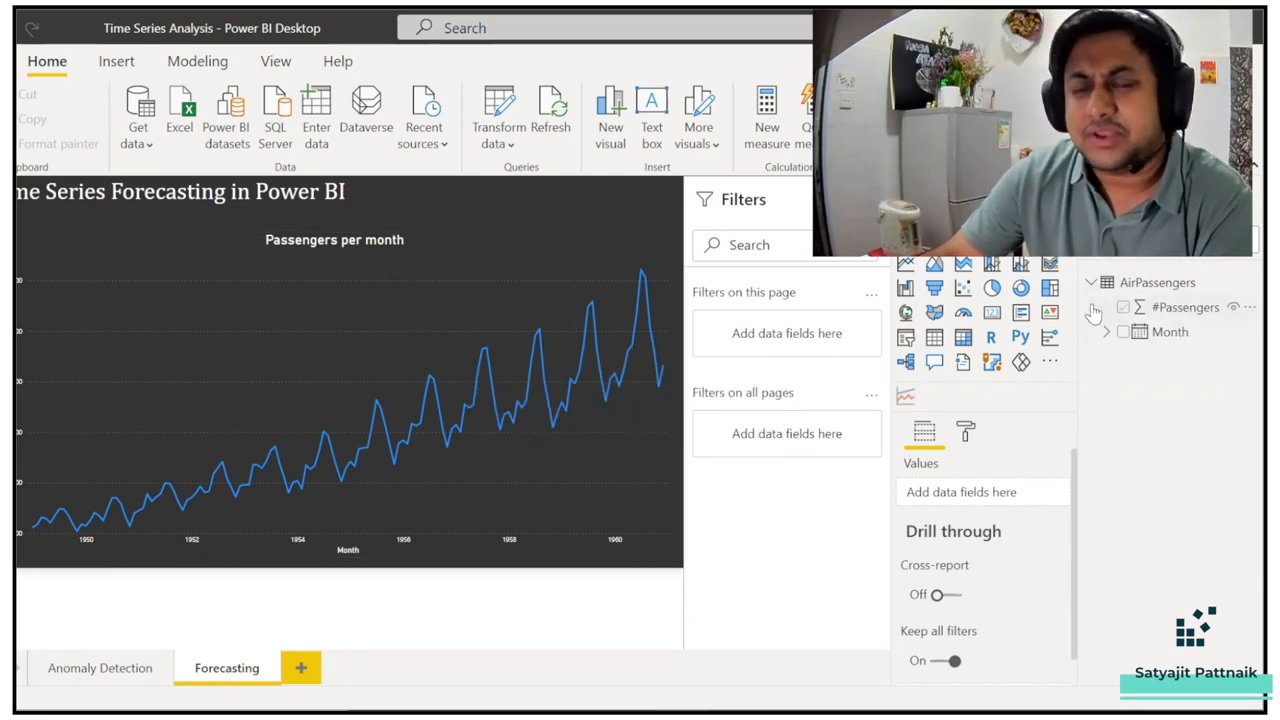
{"action": "mouse_move", "coordinate": [30, 535]}
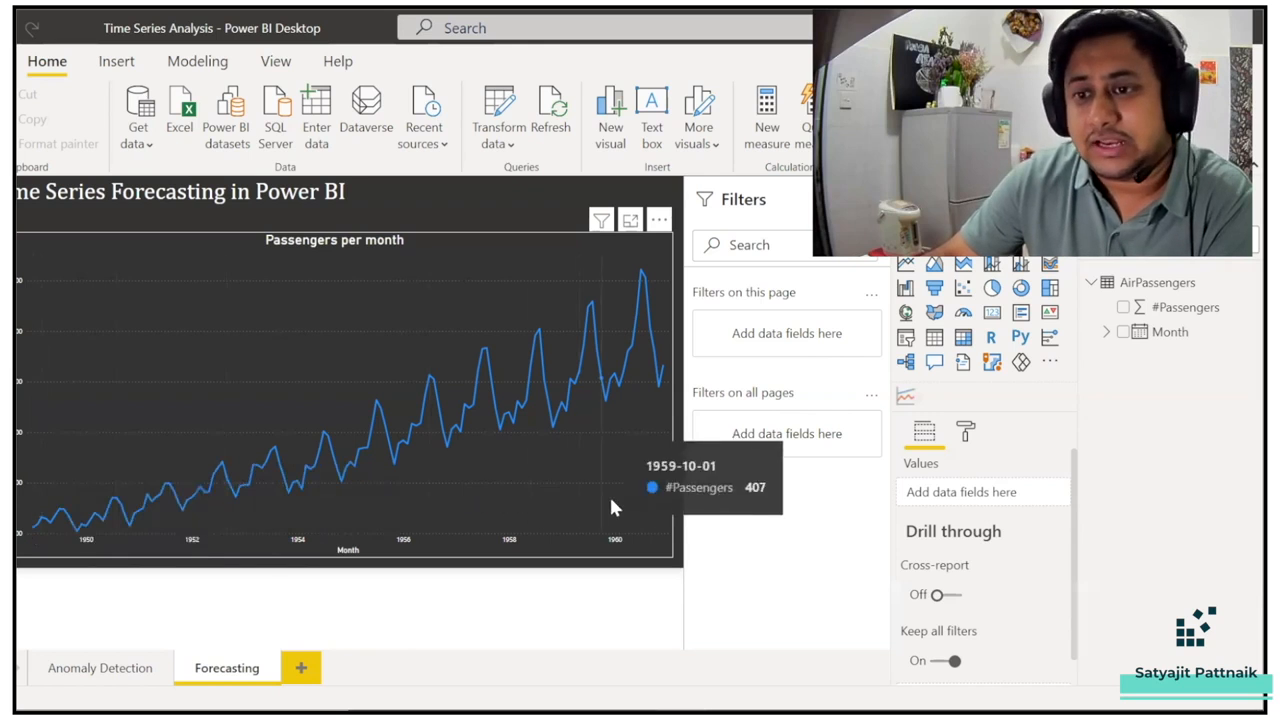
{"action": "mouse_move", "coordinate": [666, 471]}
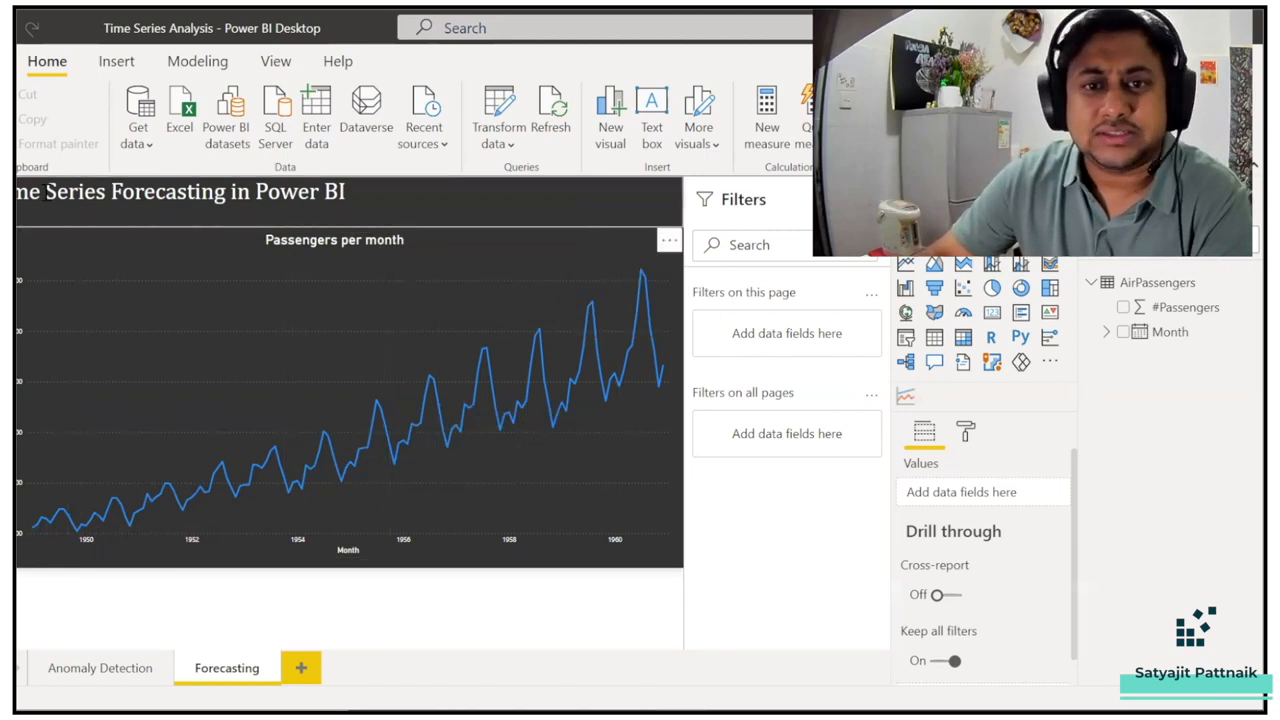
{"action": "left_click", "coordinate": [45, 192]}
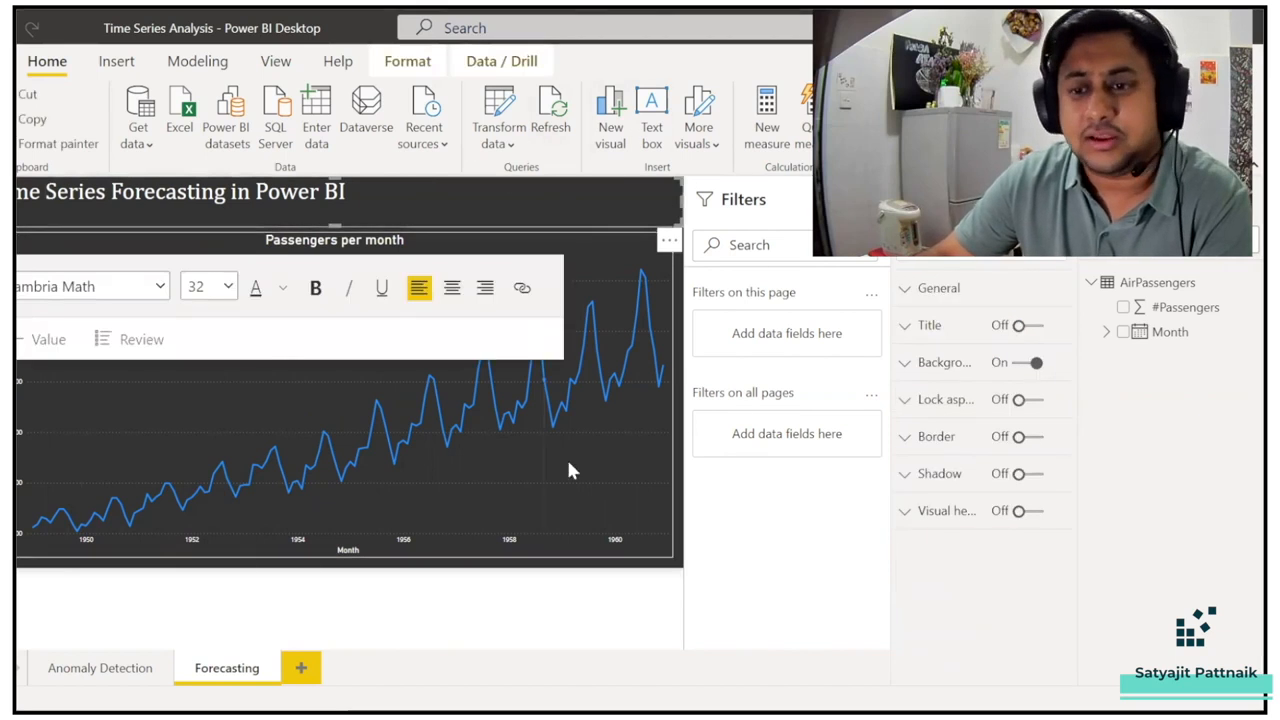
{"action": "left_click", "coordinate": [566, 368]}
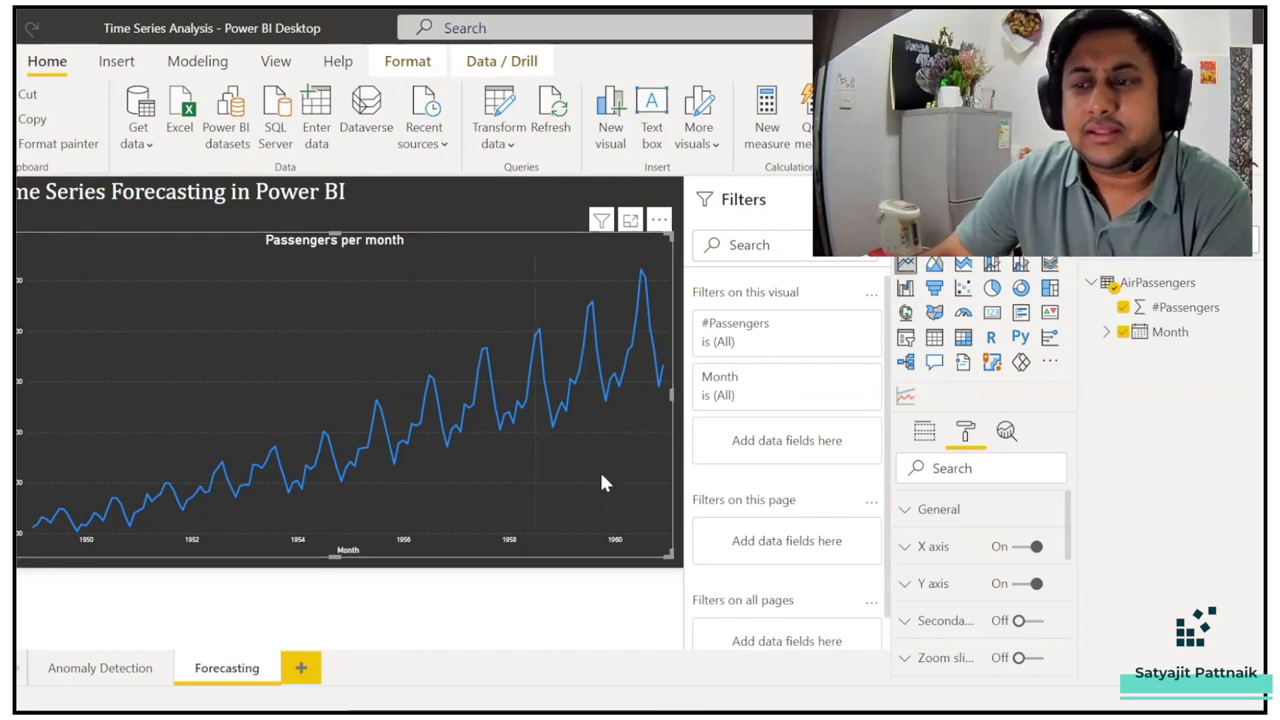
Step: Examine the line chart's axis and value fields and look through its formatting options
{"action": "left_click", "coordinate": [924, 431]}
{"action": "scroll", "coordinate": [952, 478], "scroll_direction": "down", "scroll_amount": 2}
{"action": "scroll", "coordinate": [955, 485], "scroll_direction": "up", "scroll_amount": 2}
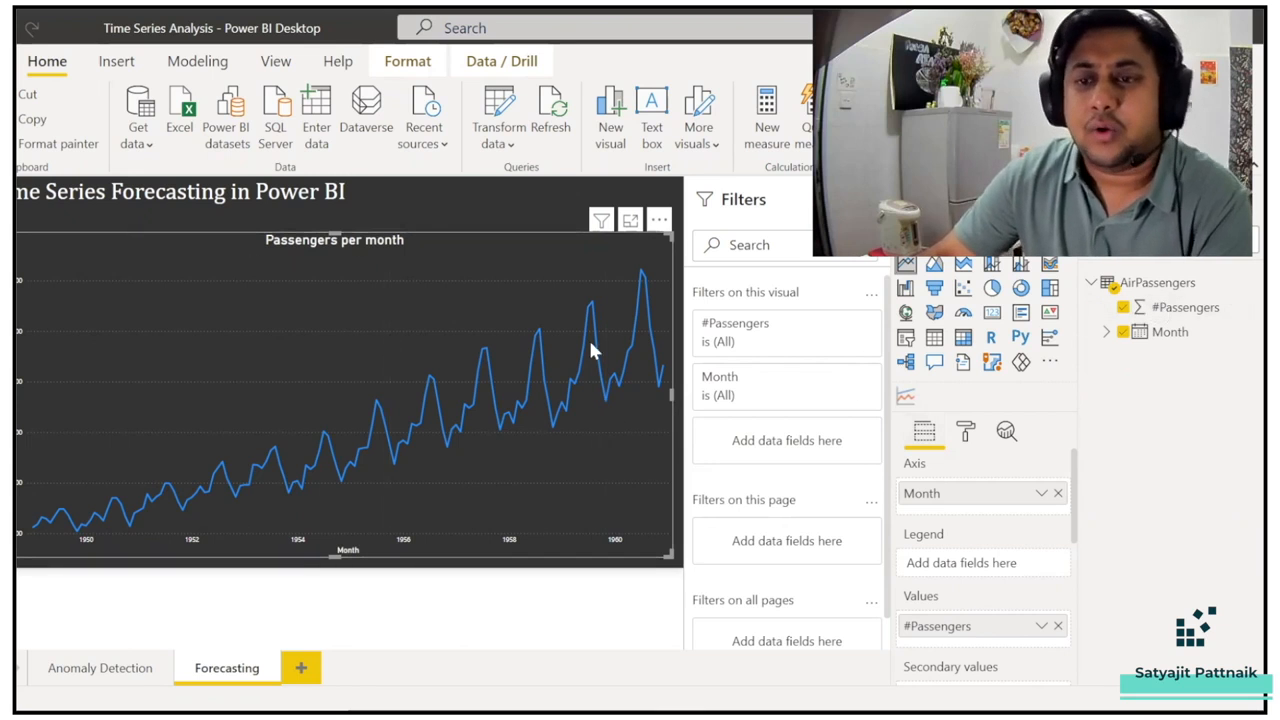
{"action": "mouse_move", "coordinate": [31, 535]}
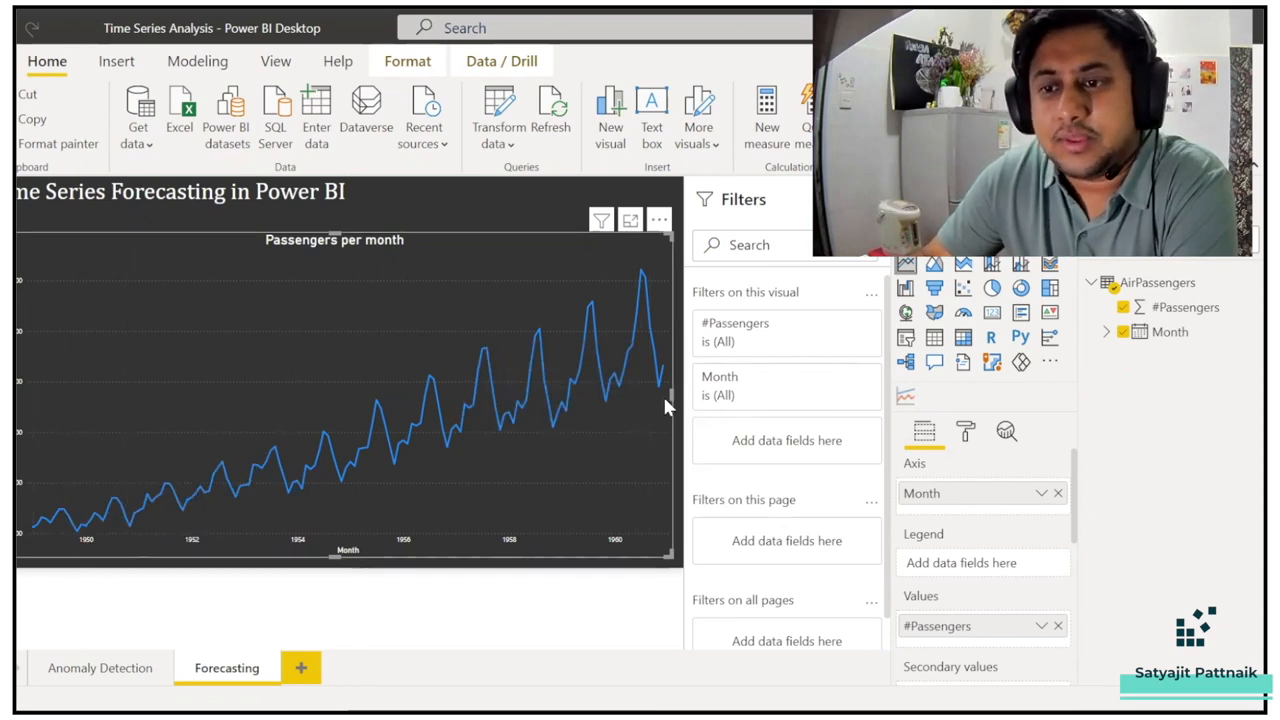
{"action": "mouse_move", "coordinate": [659, 408]}
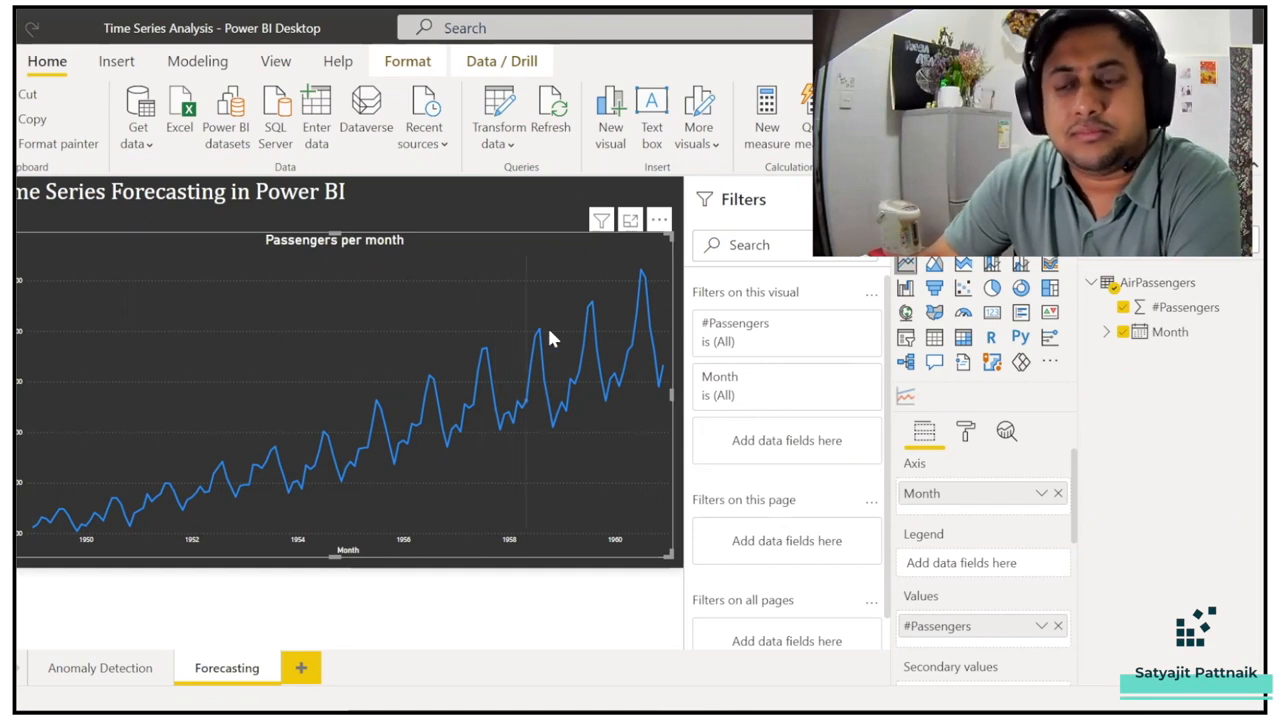
{"action": "left_click", "coordinate": [966, 433]}
{"action": "scroll", "coordinate": [1010, 555], "scroll_direction": "down", "scroll_amount": 10}
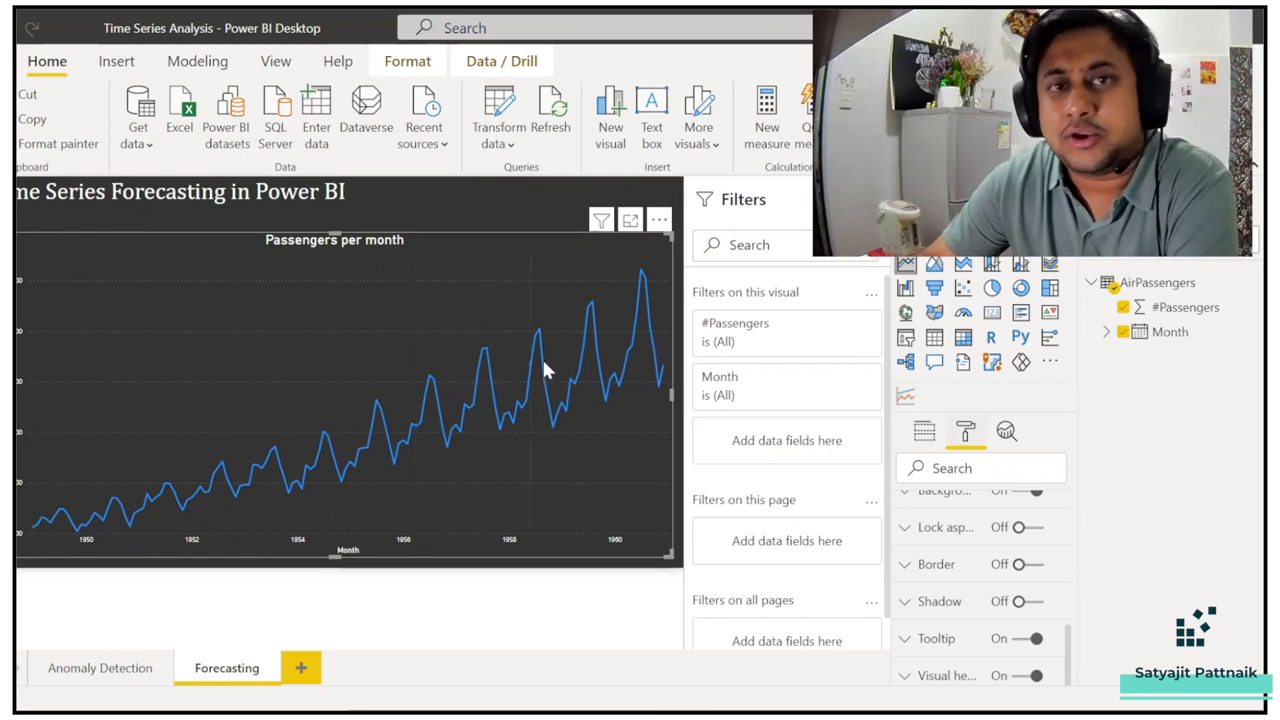
{"action": "left_click", "coordinate": [923, 432]}
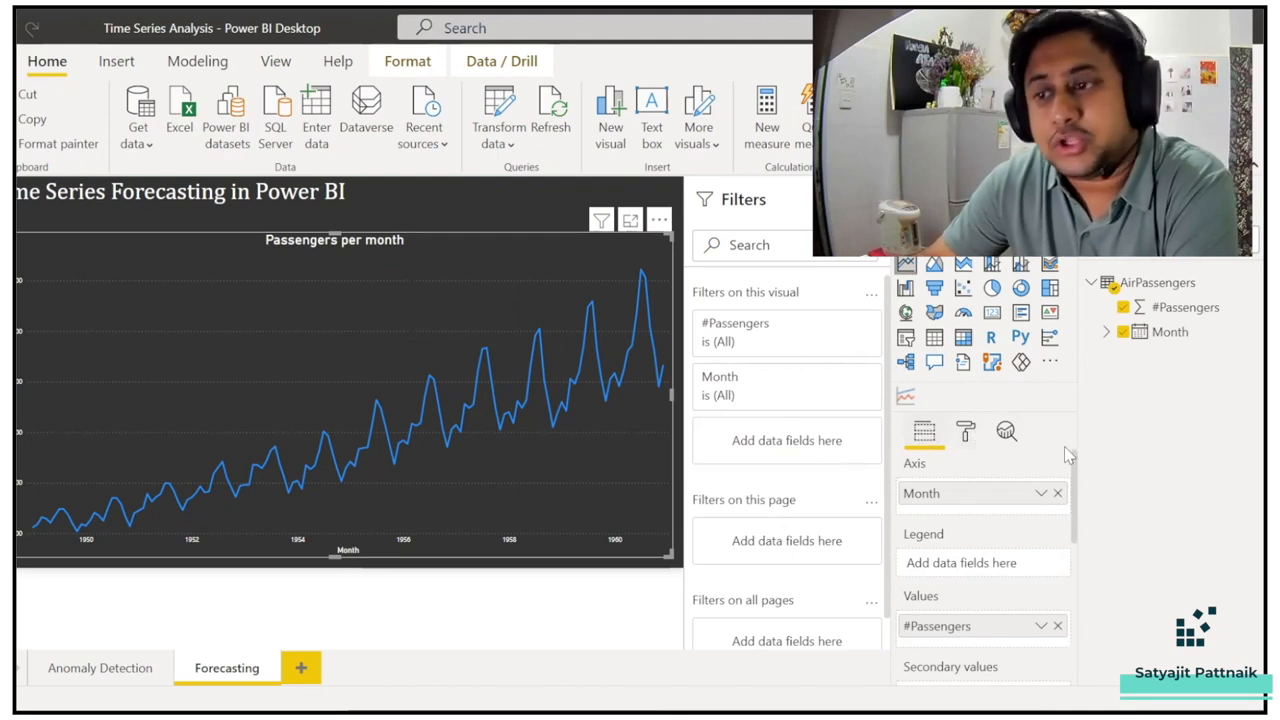
Step: Open the line chart's analytics options and look at the Trend line settings
{"action": "left_click", "coordinate": [1006, 432]}
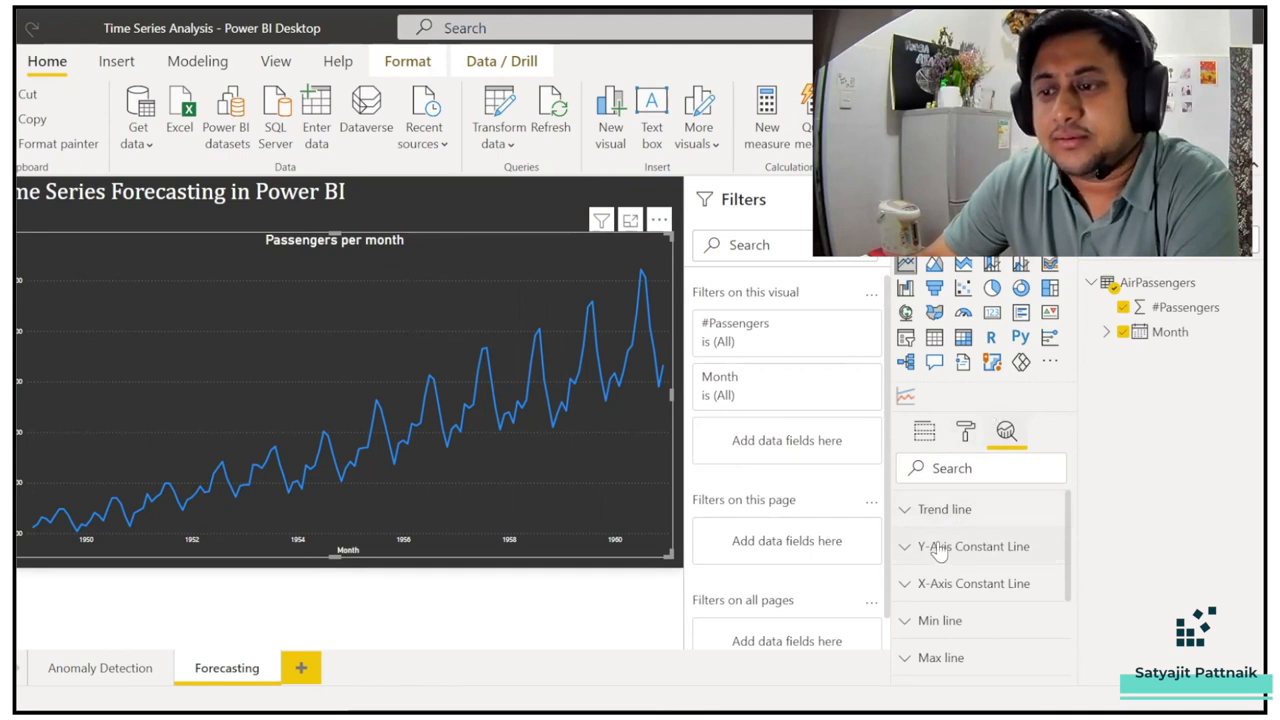
{"action": "left_click", "coordinate": [908, 518]}
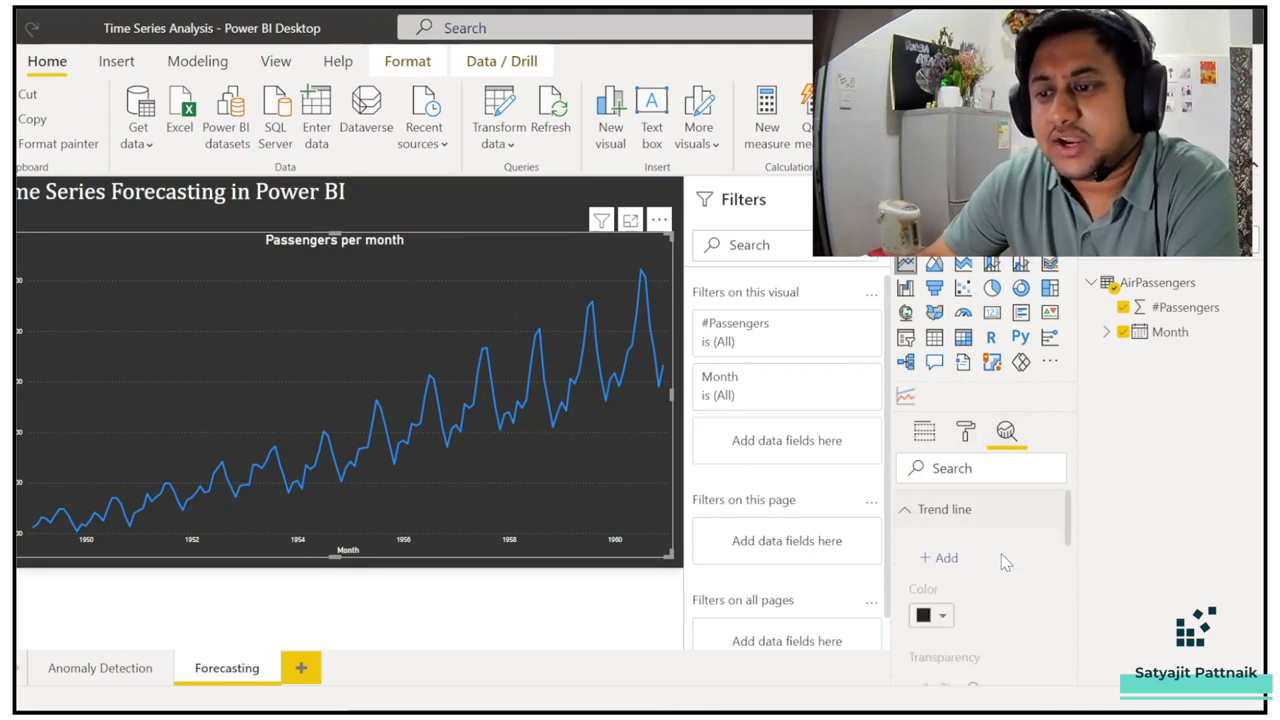
{"action": "left_click", "coordinate": [908, 514]}
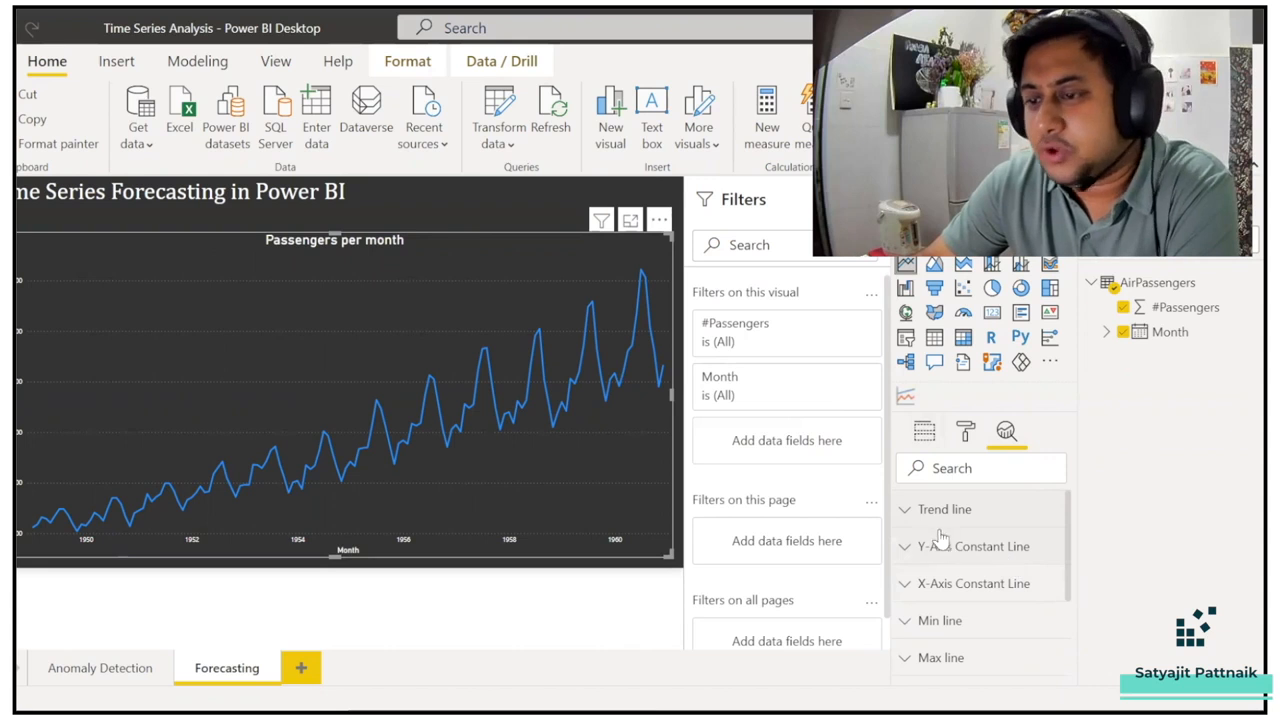
{"action": "left_click", "coordinate": [904, 513]}
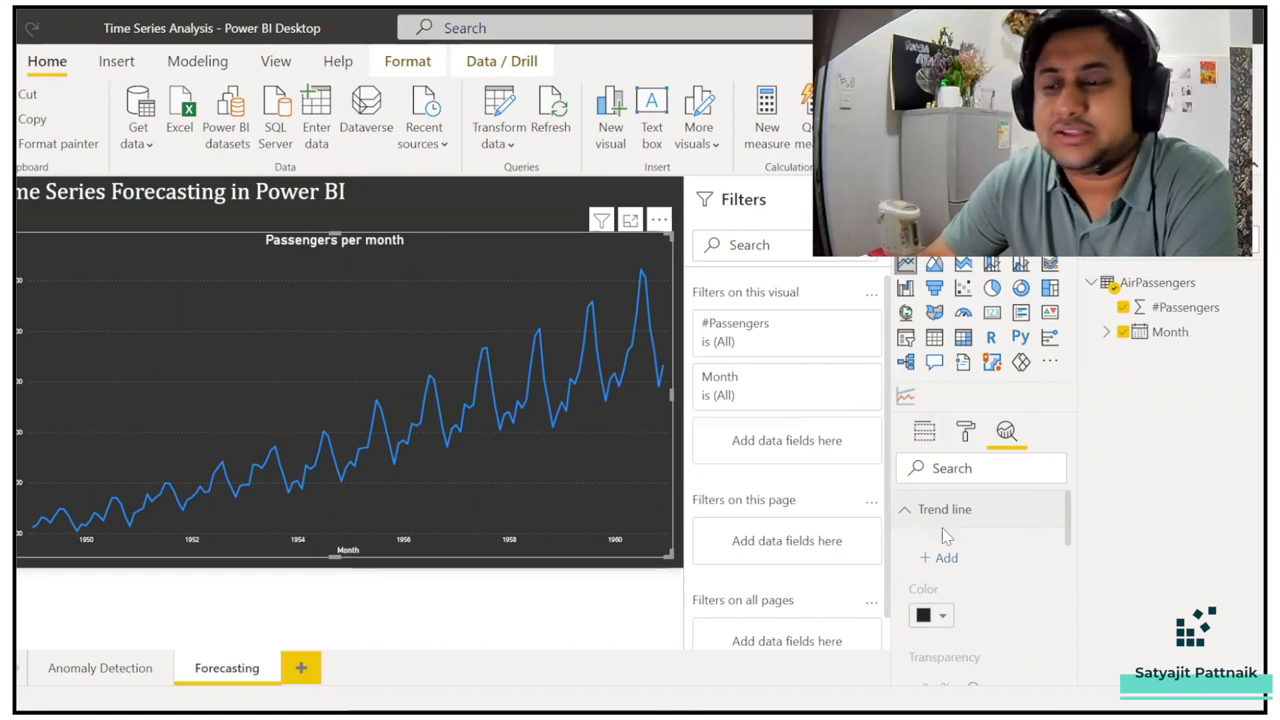
{"action": "left_click", "coordinate": [908, 513]}
Step: Add a forecast to the Passengers per month line chart
{"action": "scroll", "coordinate": [1014, 534], "scroll_direction": "down", "scroll_amount": 3}
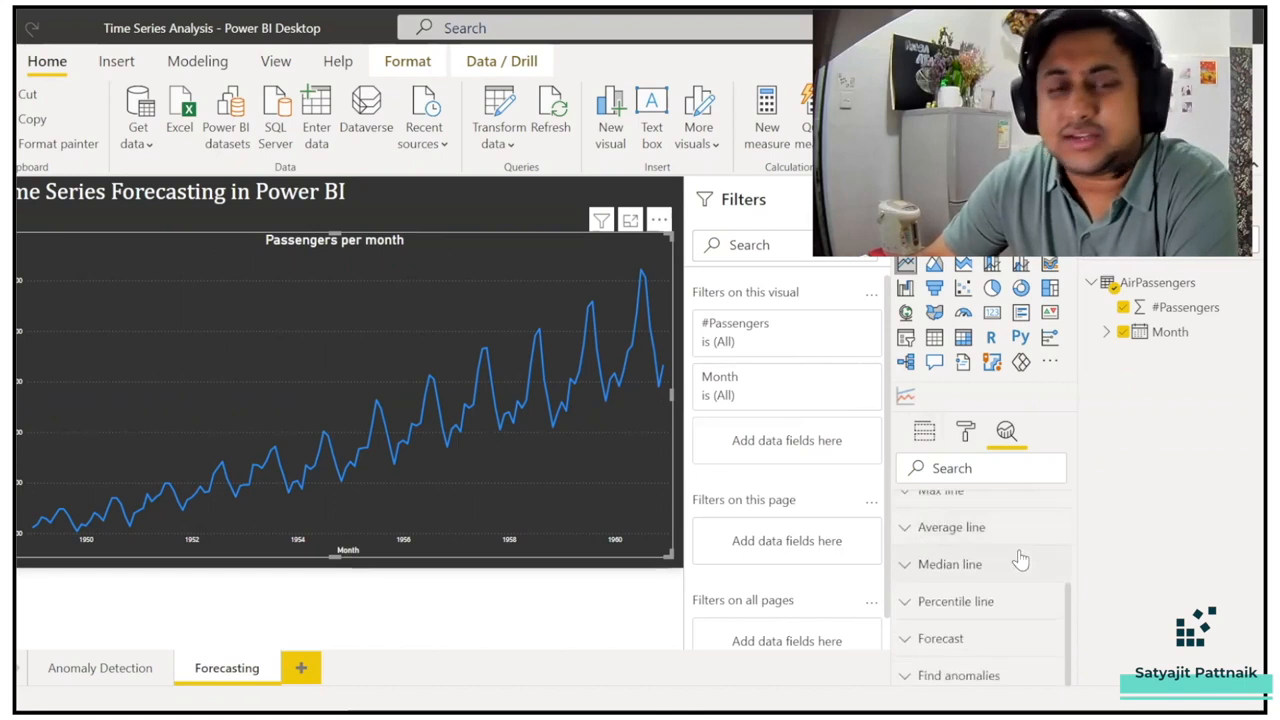
{"action": "left_click", "coordinate": [941, 638]}
{"action": "scroll", "coordinate": [993, 580], "scroll_direction": "down", "scroll_amount": 2}
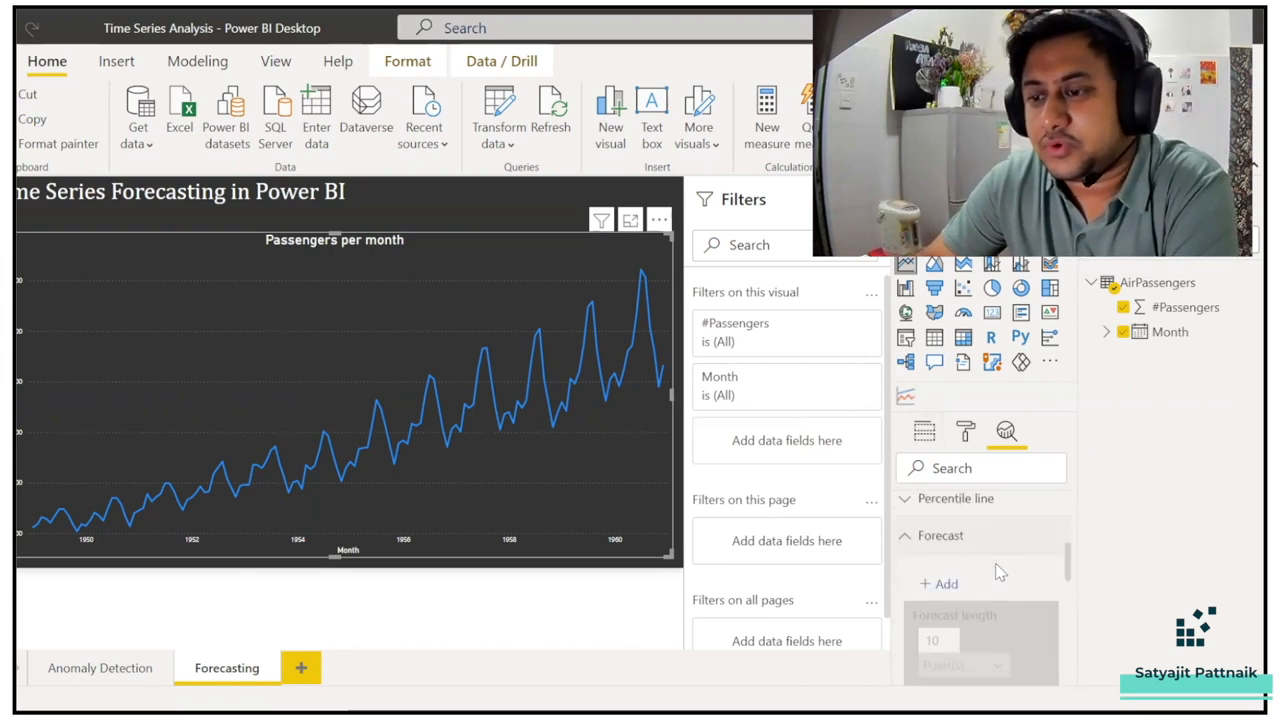
{"action": "left_click", "coordinate": [946, 585]}
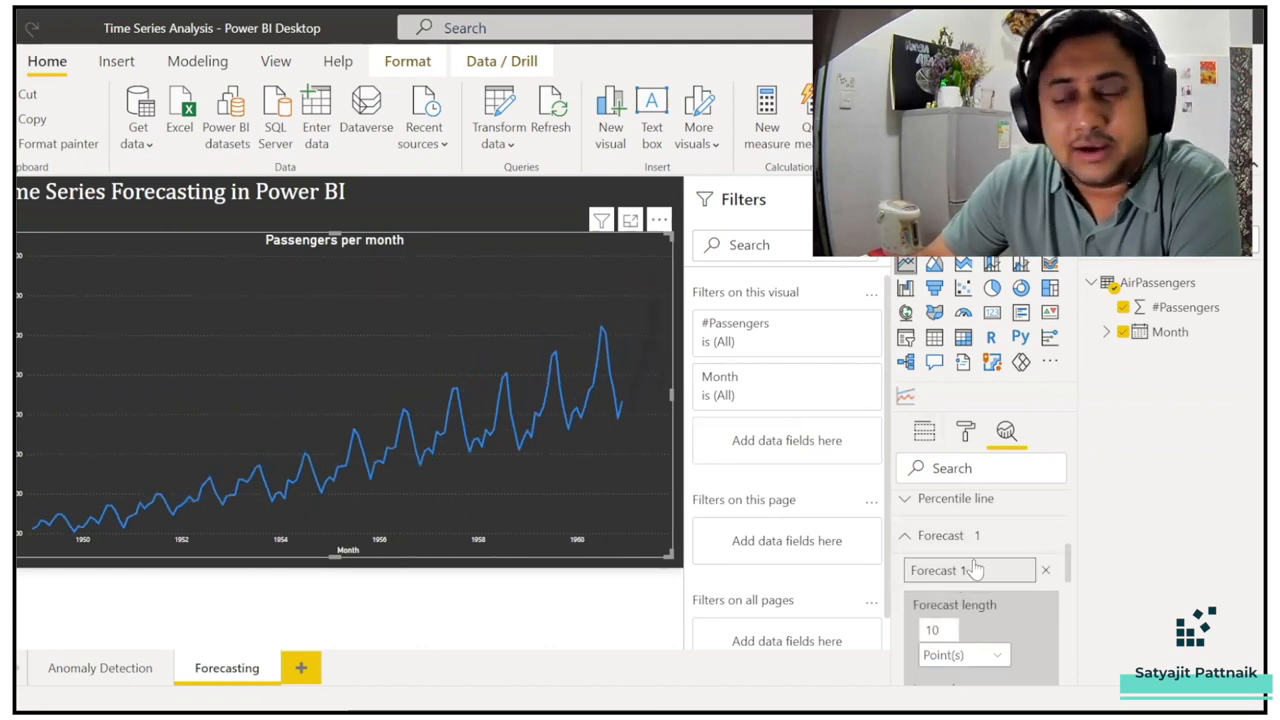
Step: Set the forecast length to 6 points and review the ignore-last, confidence interval and seasonality settings
{"action": "scroll", "coordinate": [1020, 588], "scroll_direction": "down", "scroll_amount": 2}
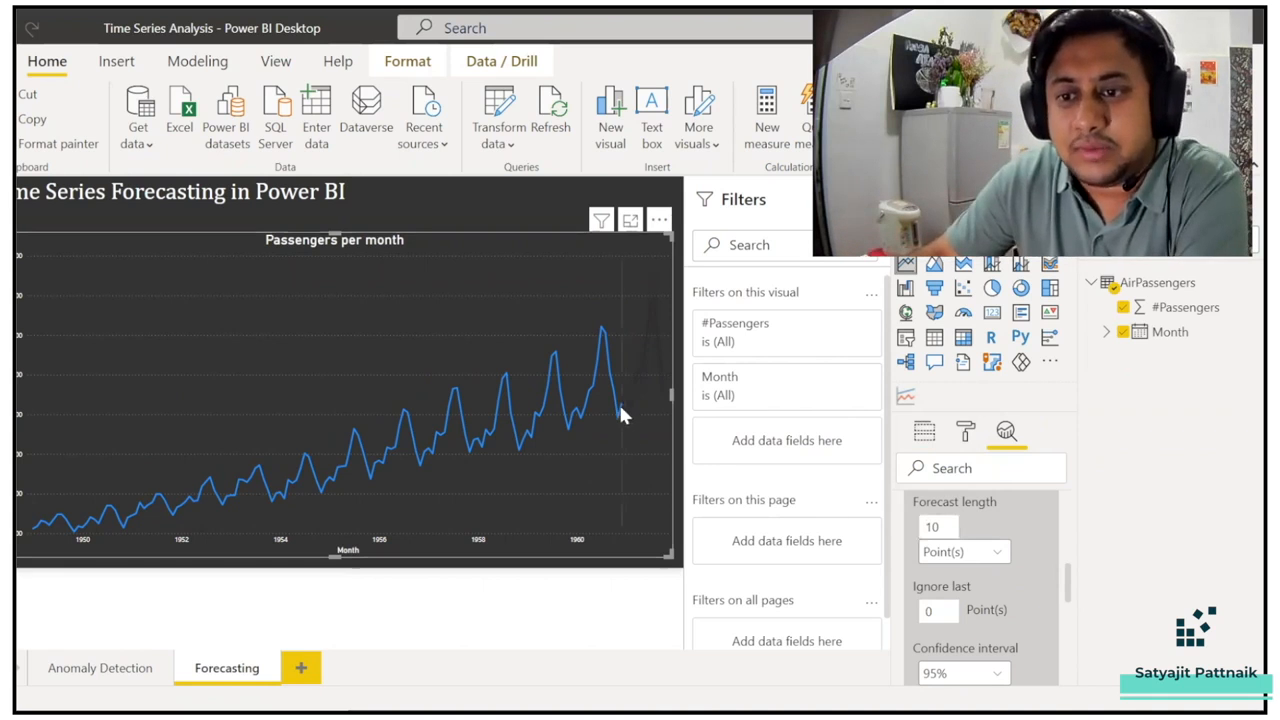
{"action": "mouse_move", "coordinate": [619, 408]}
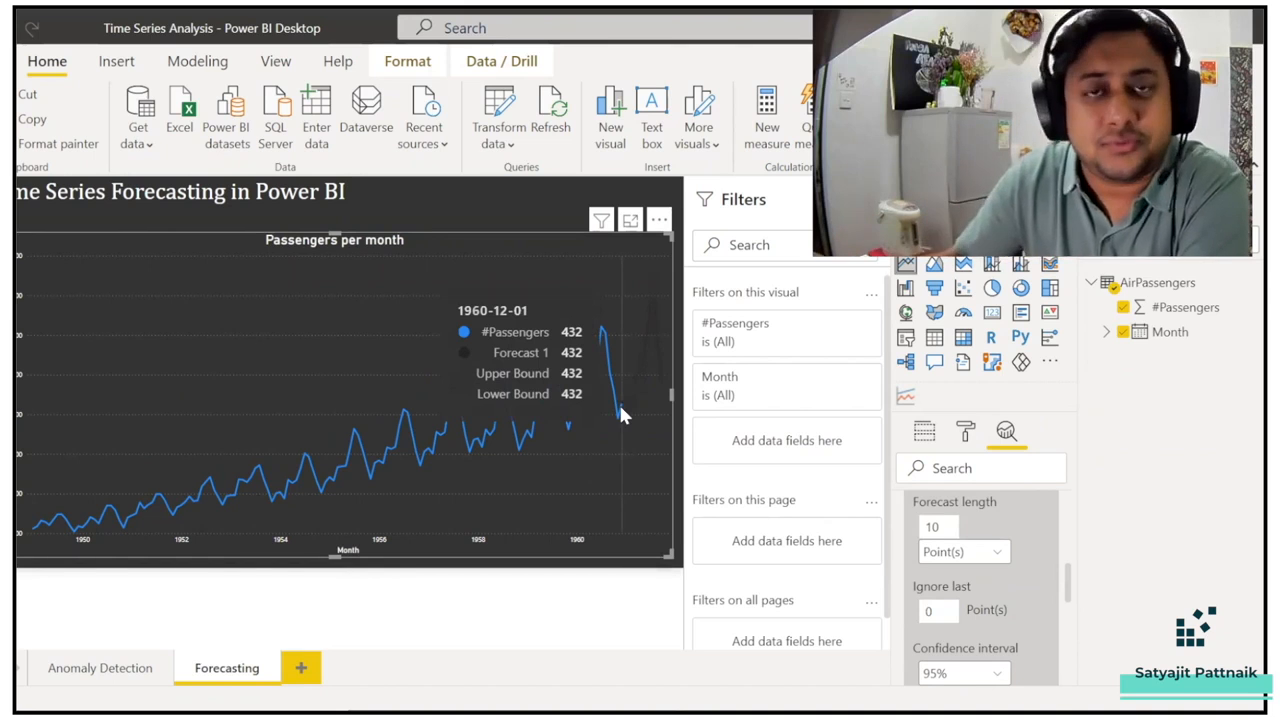
{"action": "double_click", "coordinate": [940, 526]}
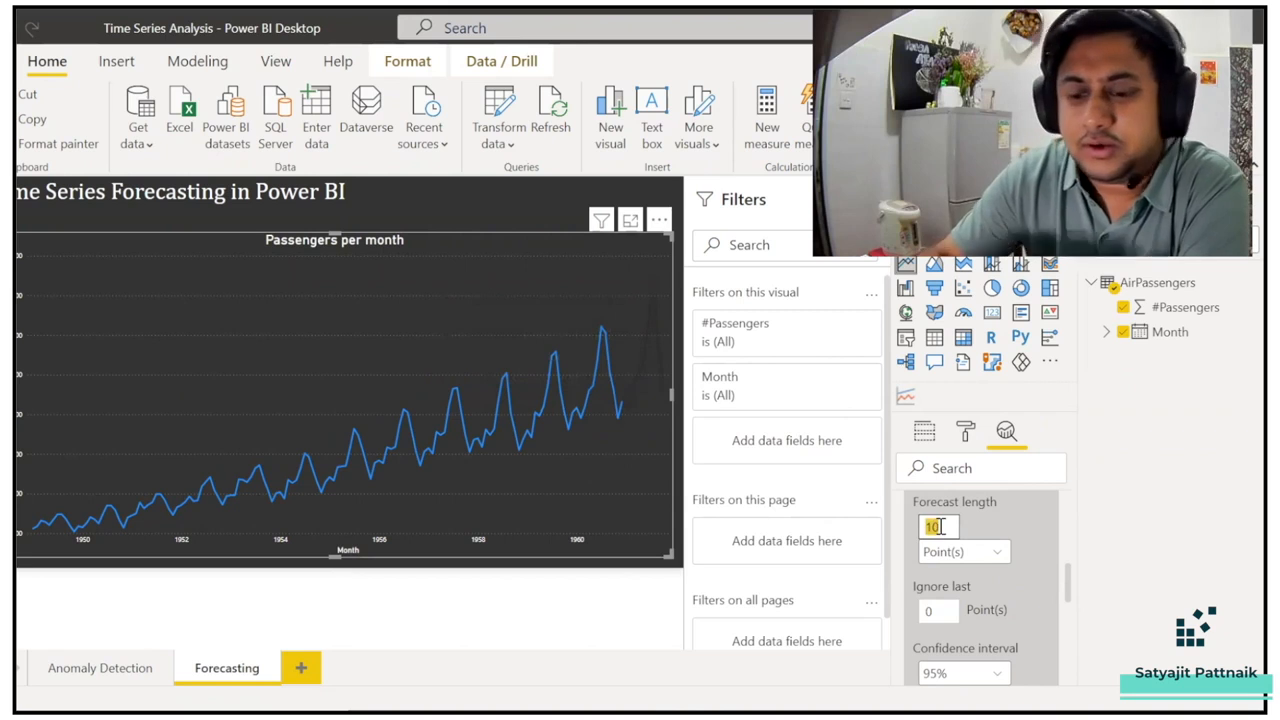
{"action": "type", "text": "6"}
{"action": "left_click", "coordinate": [966, 556]}
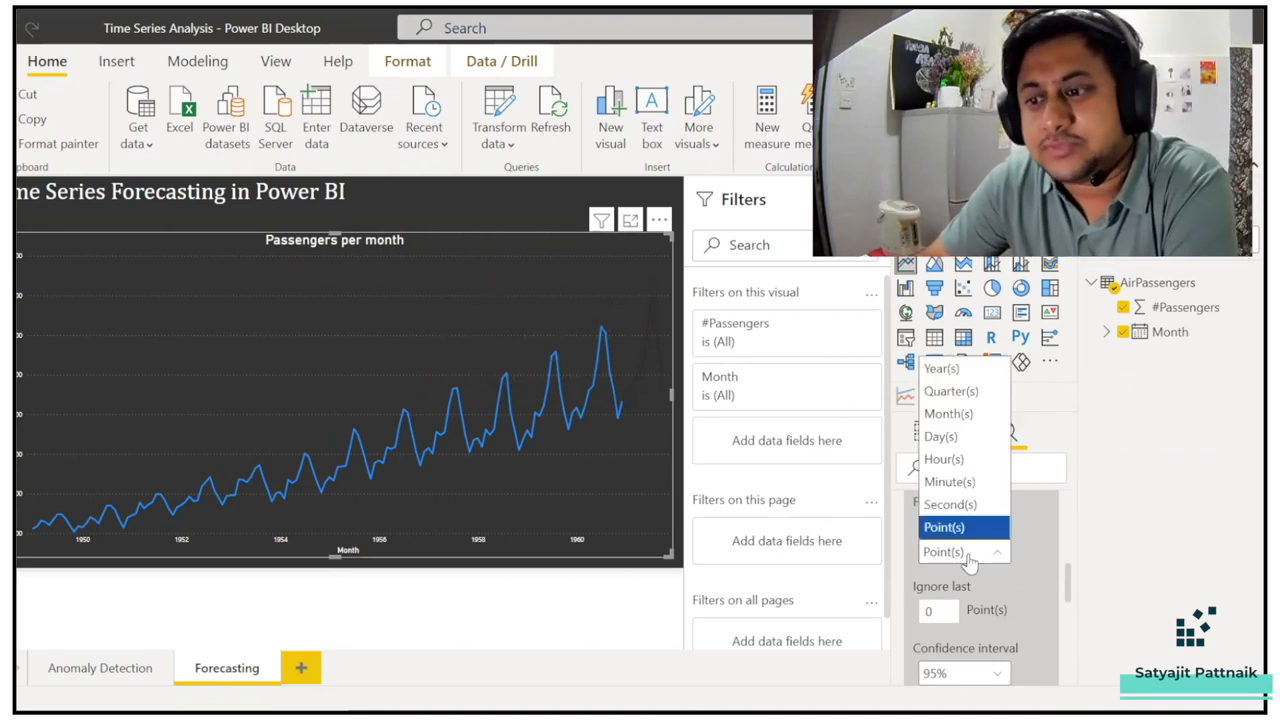
{"action": "left_click", "coordinate": [968, 562]}
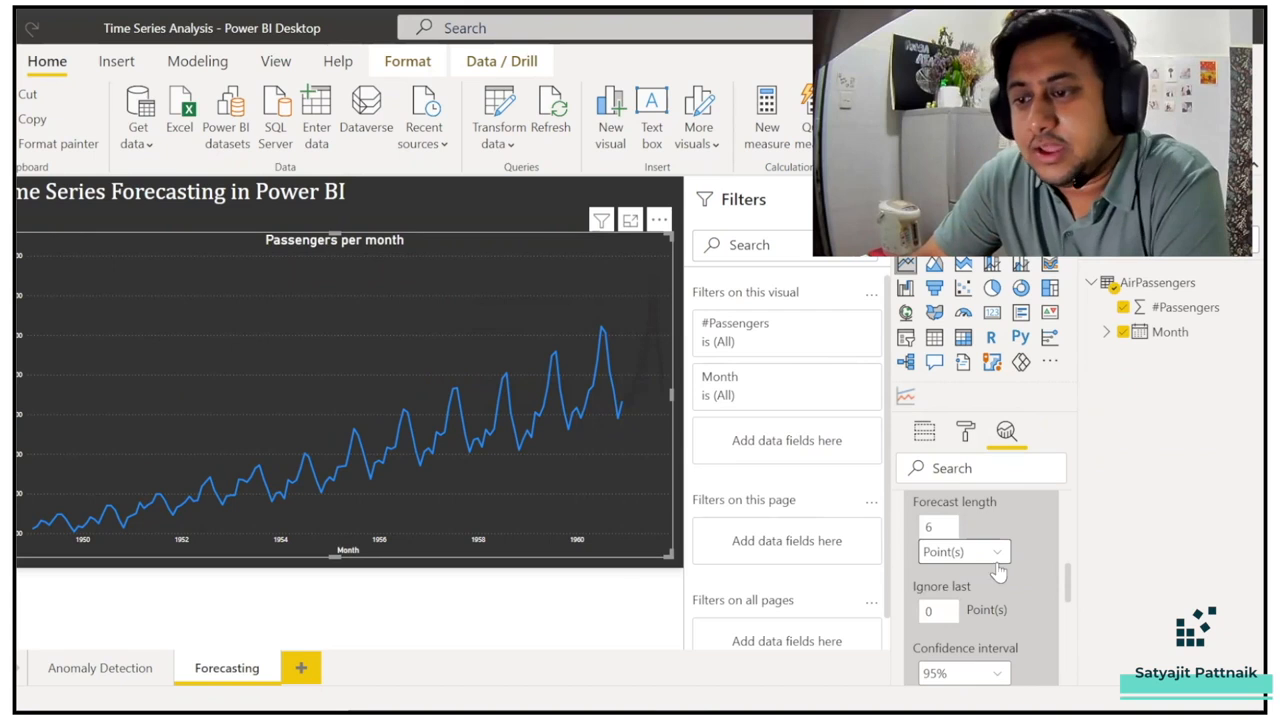
{"action": "scroll", "coordinate": [998, 570], "scroll_direction": "down", "scroll_amount": 1}
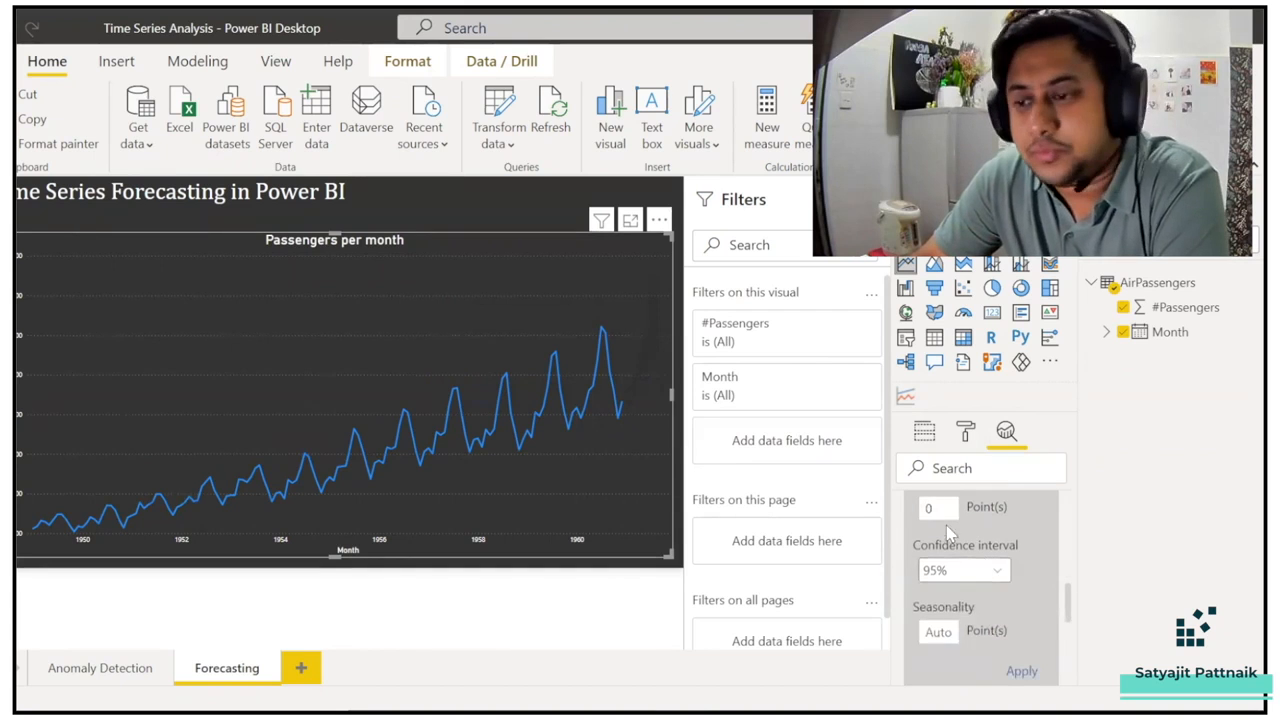
{"action": "scroll", "coordinate": [968, 520], "scroll_direction": "up", "scroll_amount": 1}
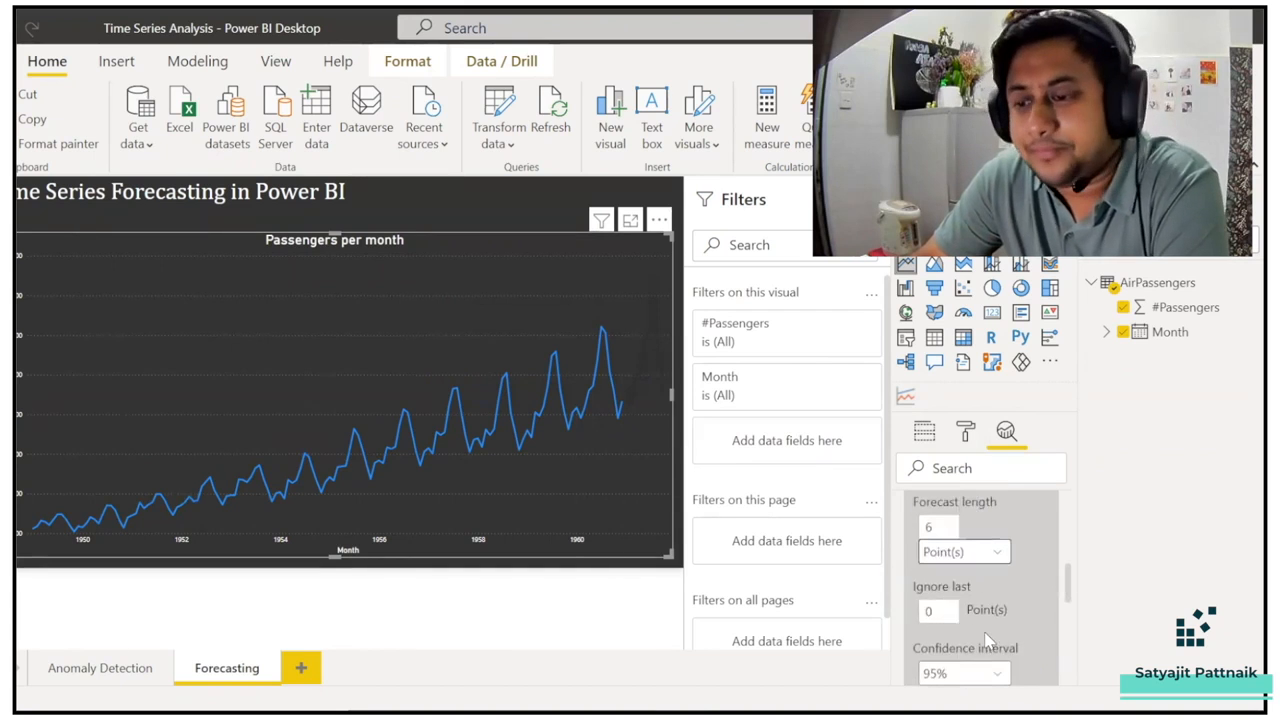
{"action": "scroll", "coordinate": [987, 640], "scroll_direction": "down", "scroll_amount": 1}
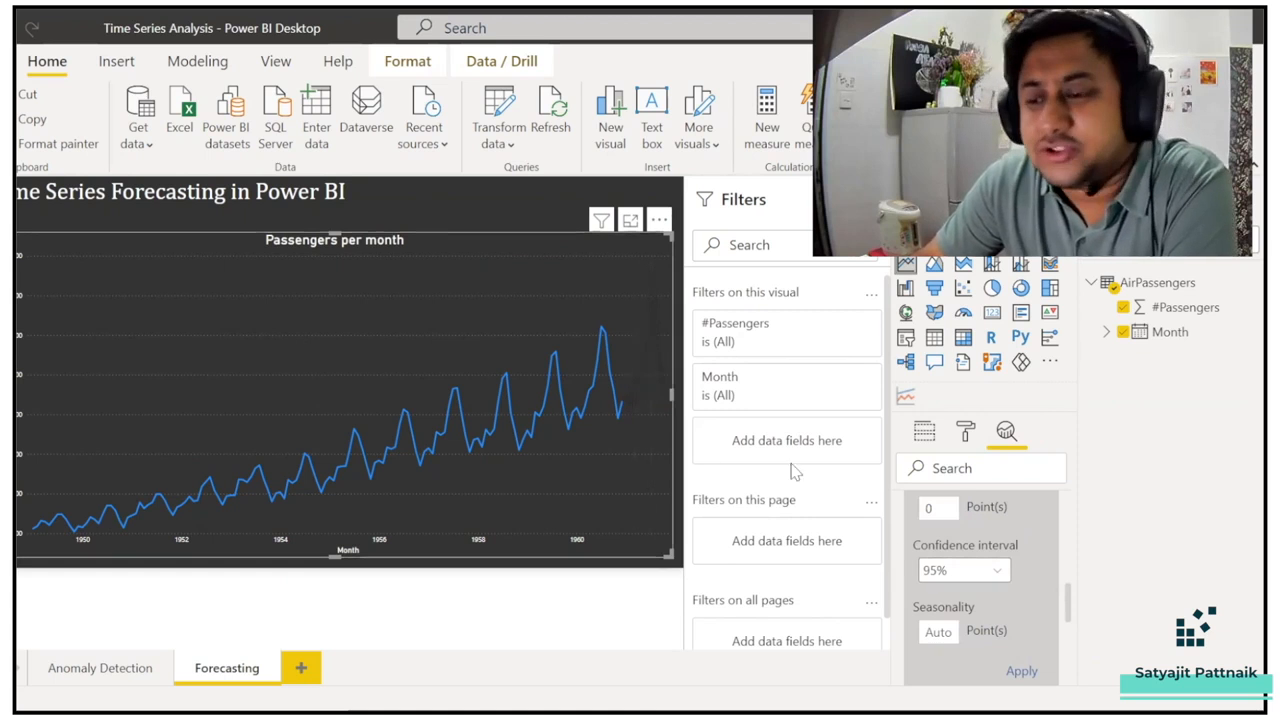
Step: Change the forecast line's color to orange on the Passengers per month chart and inspect its forecast values
{"action": "left_click", "coordinate": [966, 433]}
{"action": "left_click", "coordinate": [1006, 431]}
{"action": "scroll", "coordinate": [997, 557], "scroll_direction": "down", "scroll_amount": 1}
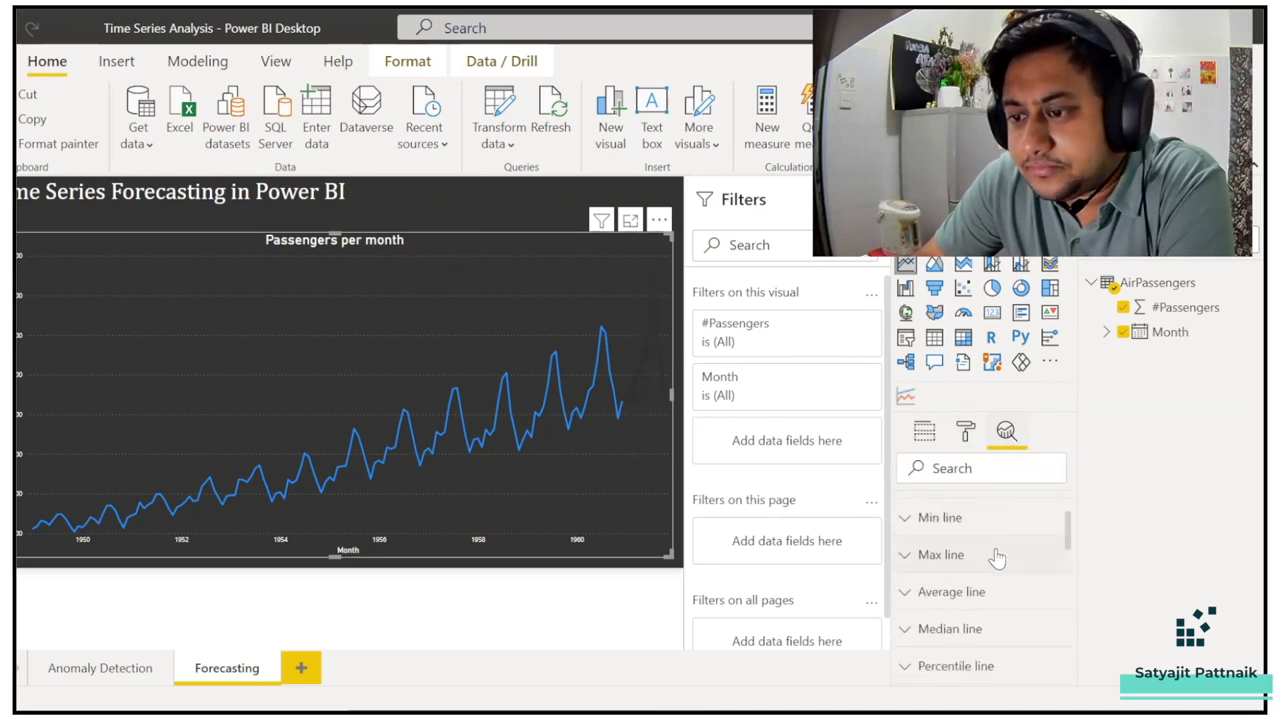
{"action": "scroll", "coordinate": [968, 599], "scroll_direction": "down", "scroll_amount": 3}
{"action": "scroll", "coordinate": [968, 599], "scroll_direction": "up", "scroll_amount": 2}
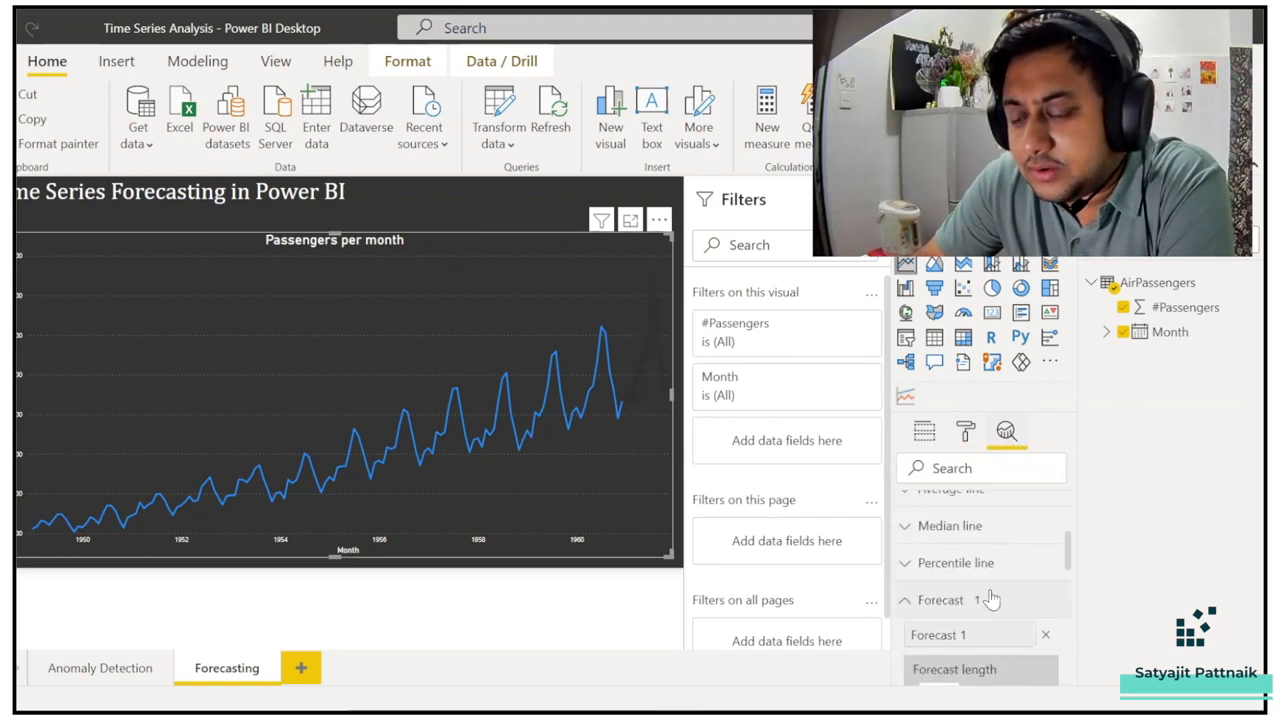
{"action": "scroll", "coordinate": [991, 599], "scroll_direction": "down", "scroll_amount": 5}
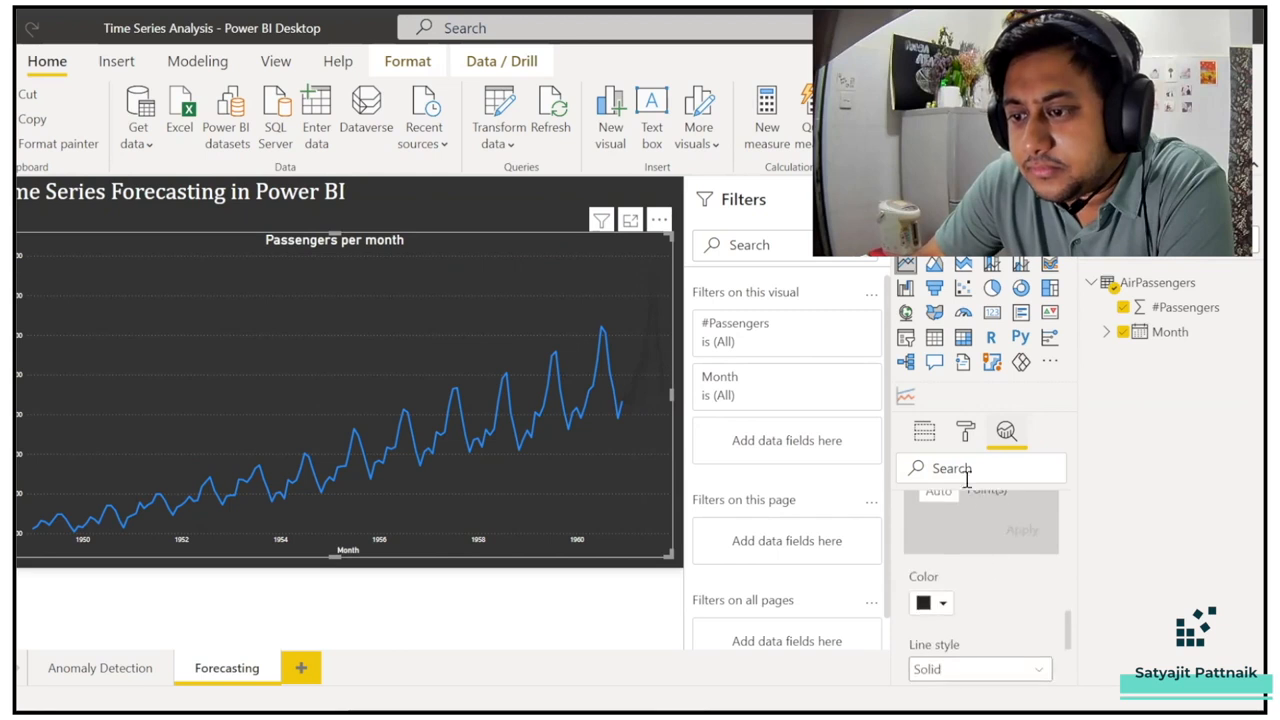
{"action": "left_click", "coordinate": [940, 605]}
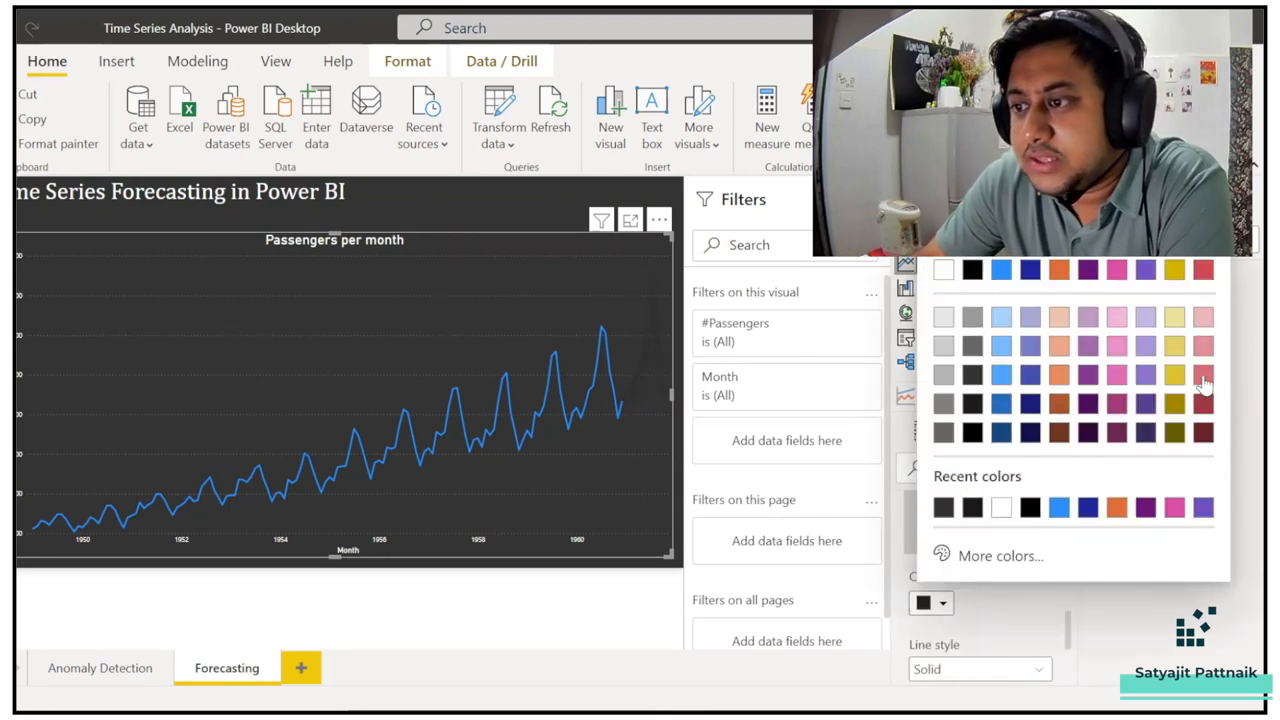
{"action": "left_click", "coordinate": [1117, 509]}
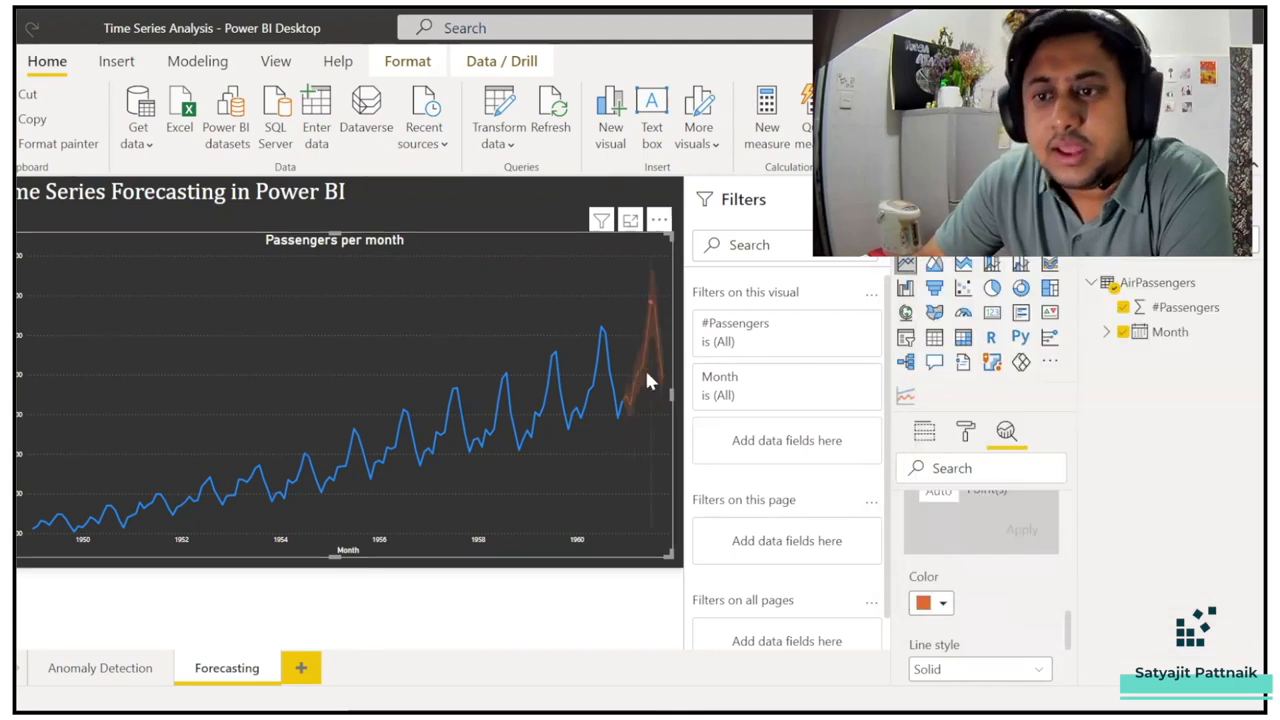
{"action": "mouse_move", "coordinate": [618, 394]}
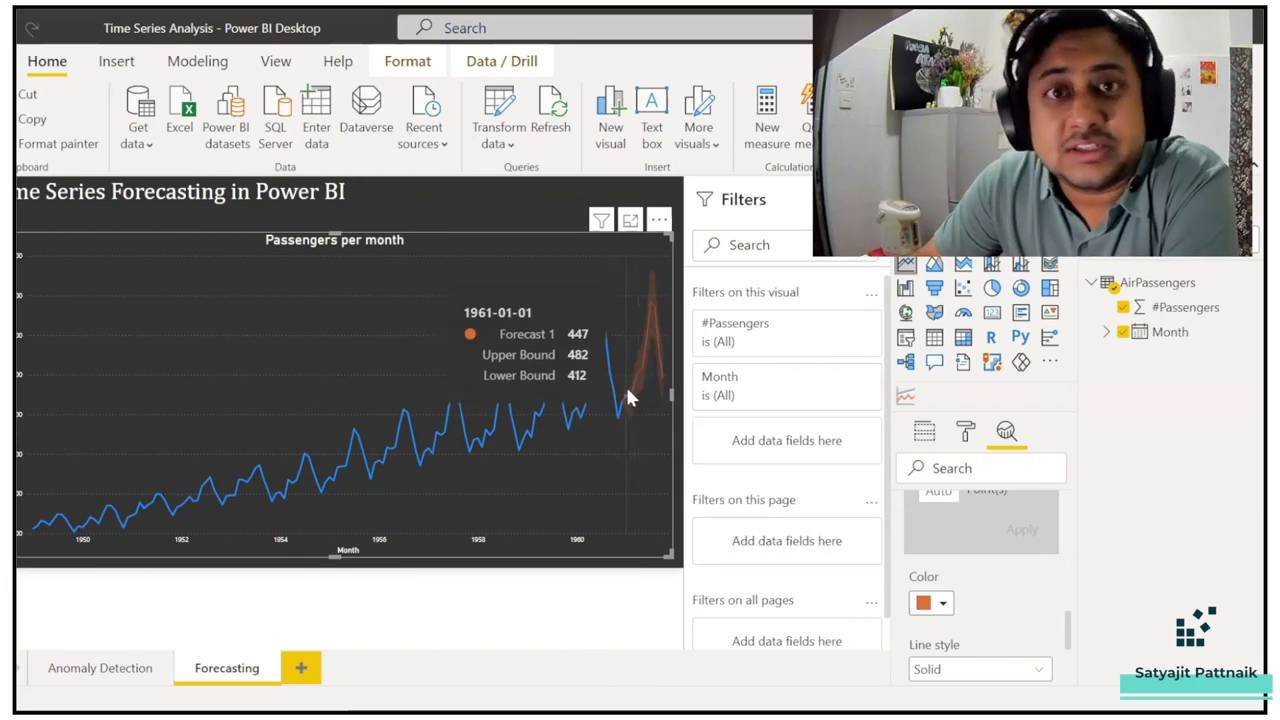
Step: Set the forecast's confidence interval to 75% and apply it to the line chart
{"action": "scroll", "coordinate": [965, 560], "scroll_direction": "up", "scroll_amount": 2}
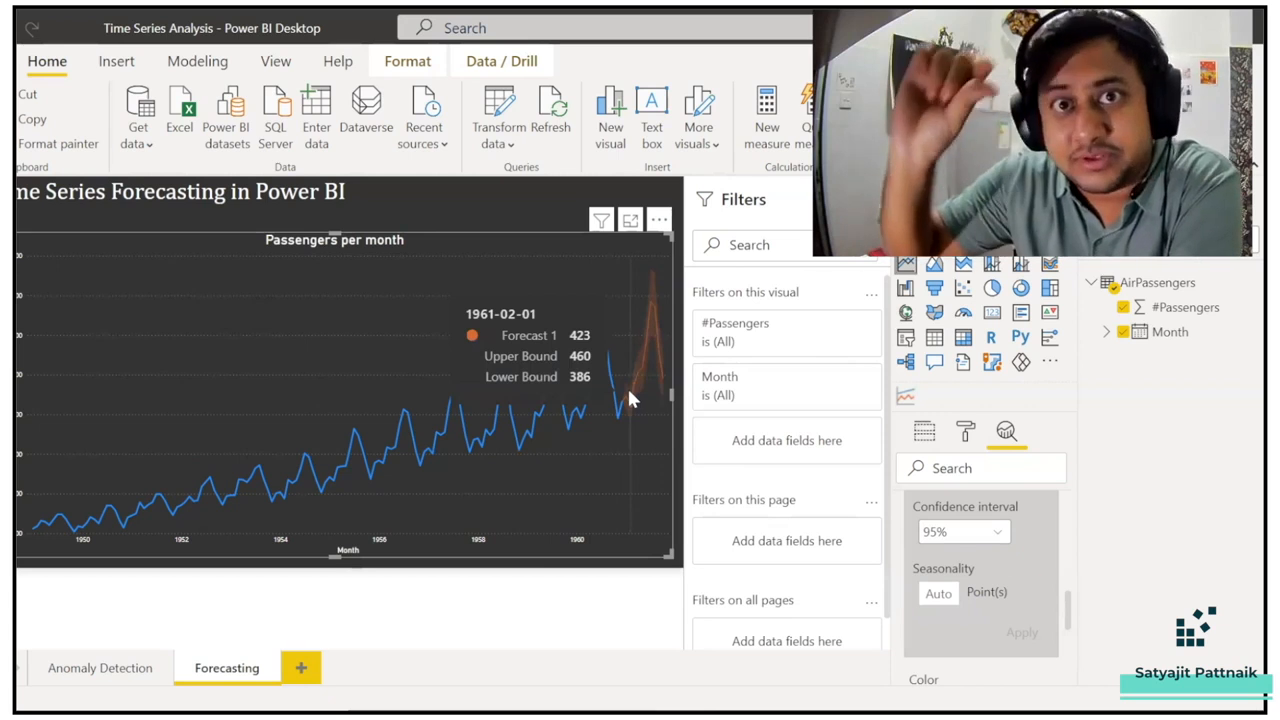
{"action": "left_click", "coordinate": [951, 534]}
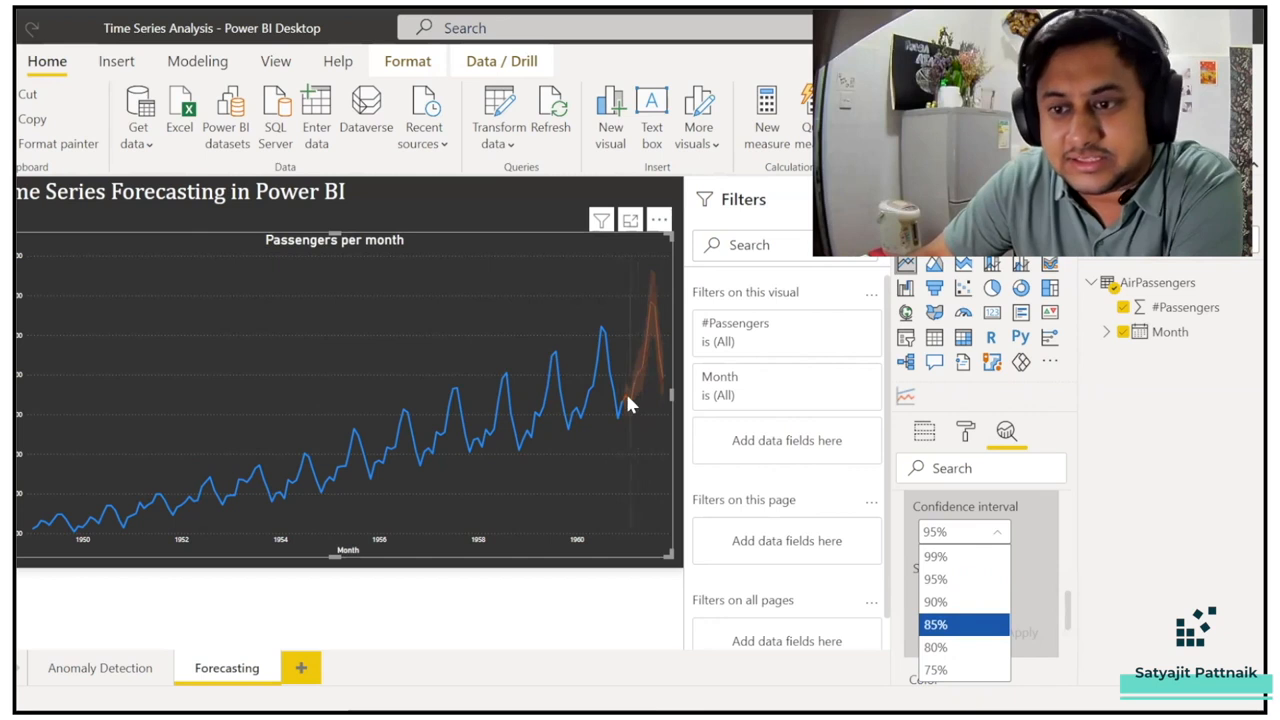
{"action": "mouse_move", "coordinate": [634, 397]}
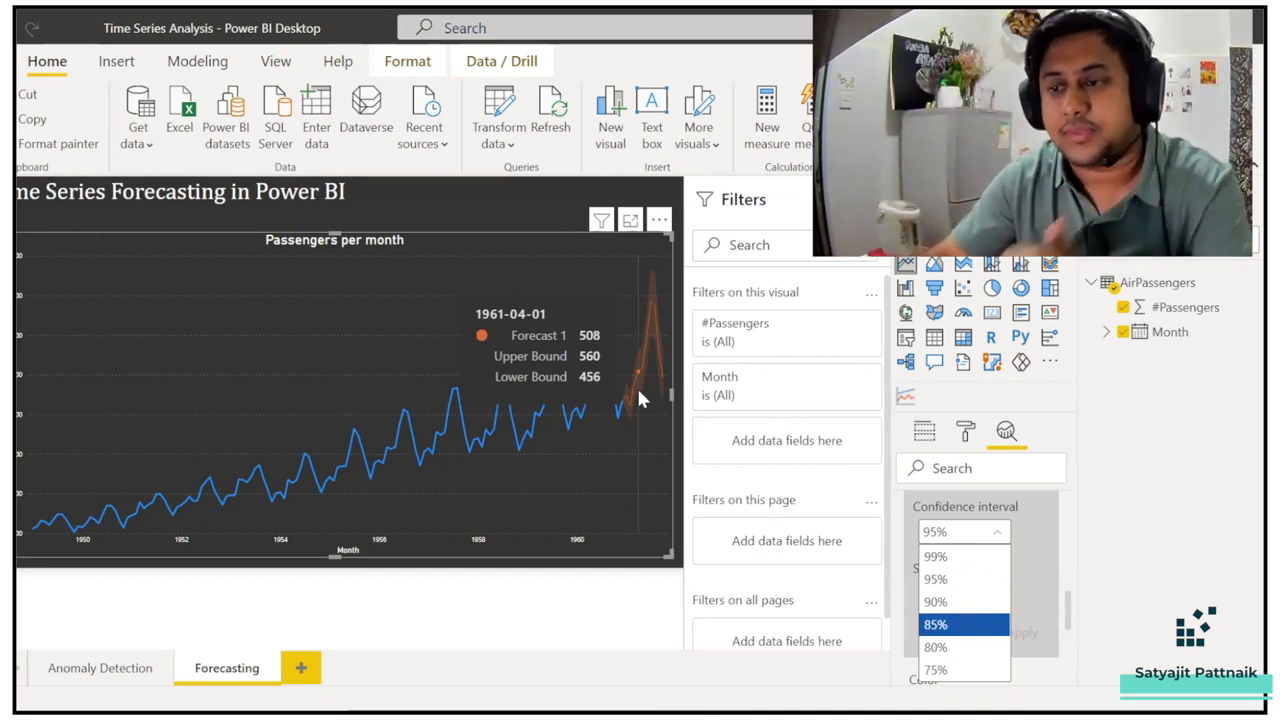
{"action": "left_click", "coordinate": [963, 679]}
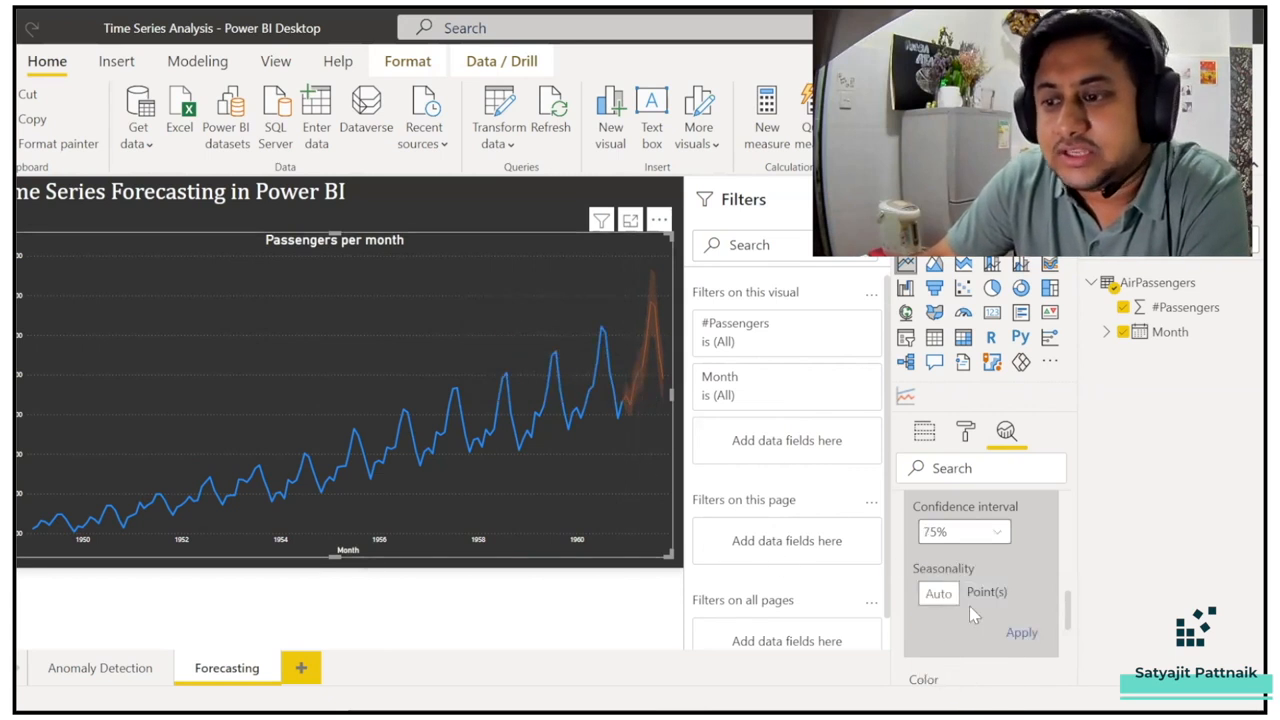
{"action": "left_click", "coordinate": [1021, 632]}
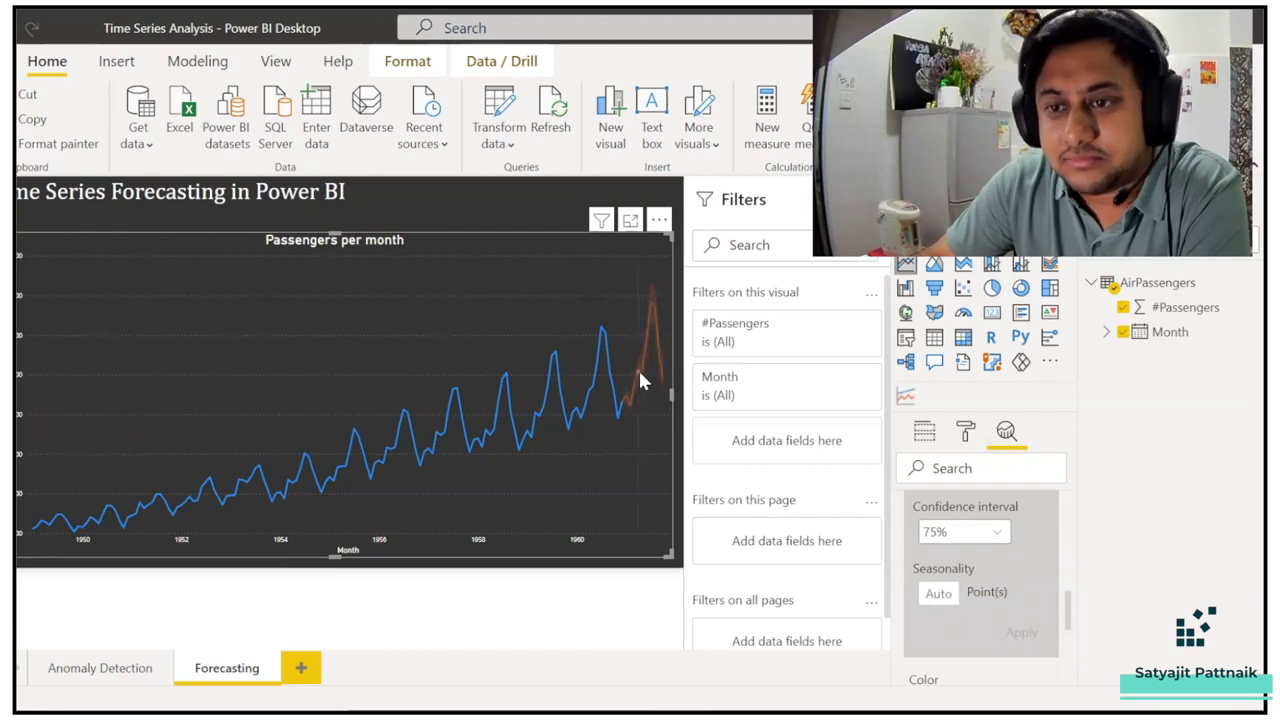
Step: Set the forecast's confidence interval to 99%, apply it and inspect the forecast bounds on the chart
{"action": "left_click", "coordinate": [958, 531]}
{"action": "left_click", "coordinate": [955, 557]}
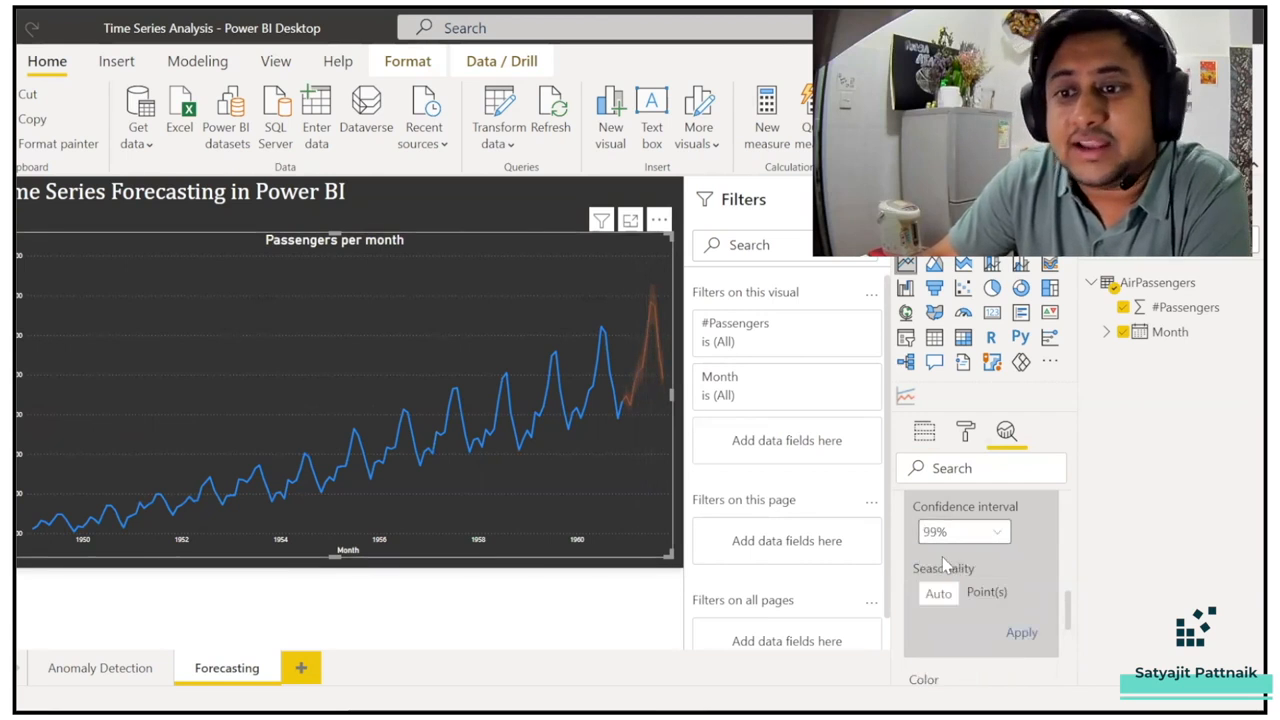
{"action": "left_click", "coordinate": [1020, 631]}
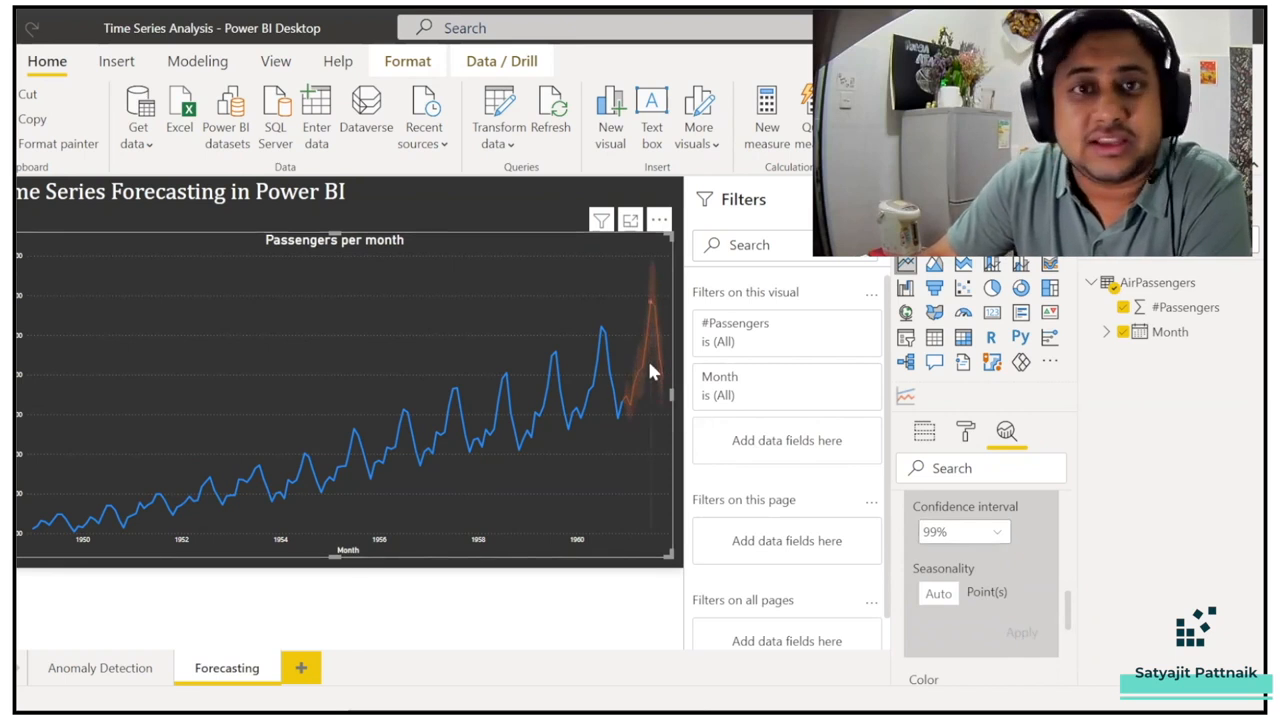
{"action": "mouse_move", "coordinate": [636, 369]}
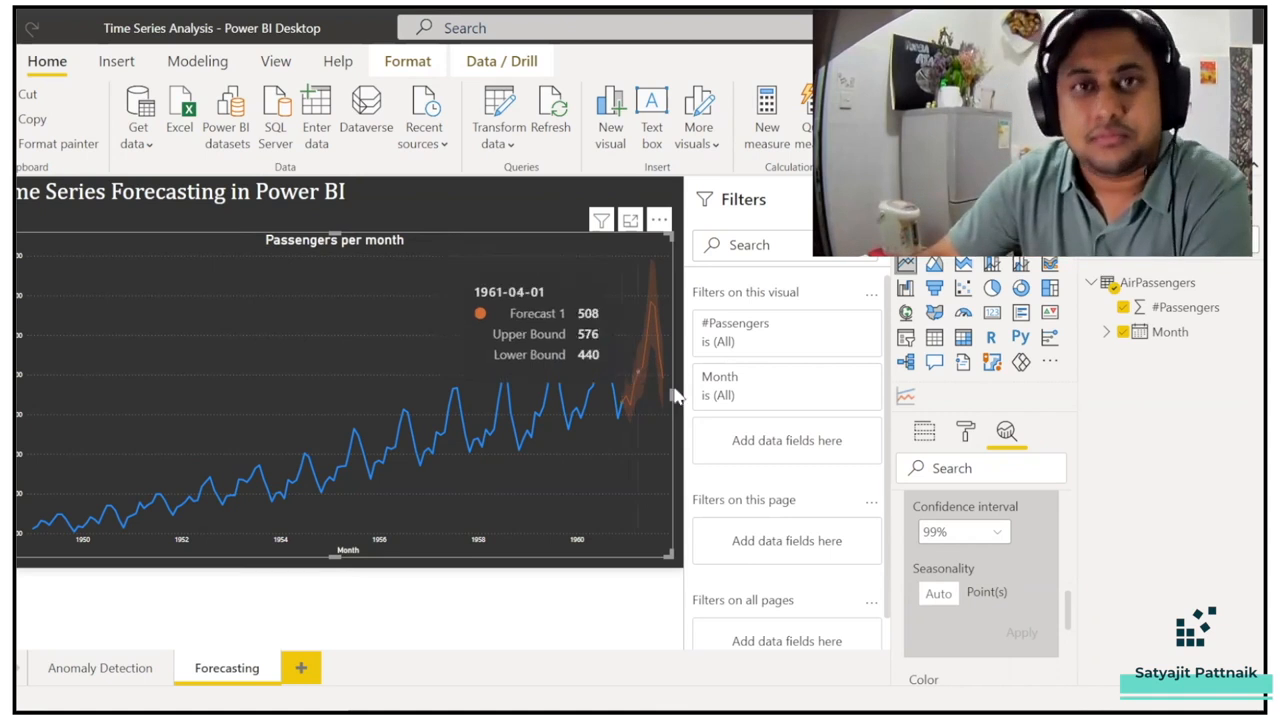
Step: Set the forecast's confidence interval to 95%, apply it and inspect the forecast's upper and lower bounds
{"action": "left_click", "coordinate": [992, 537]}
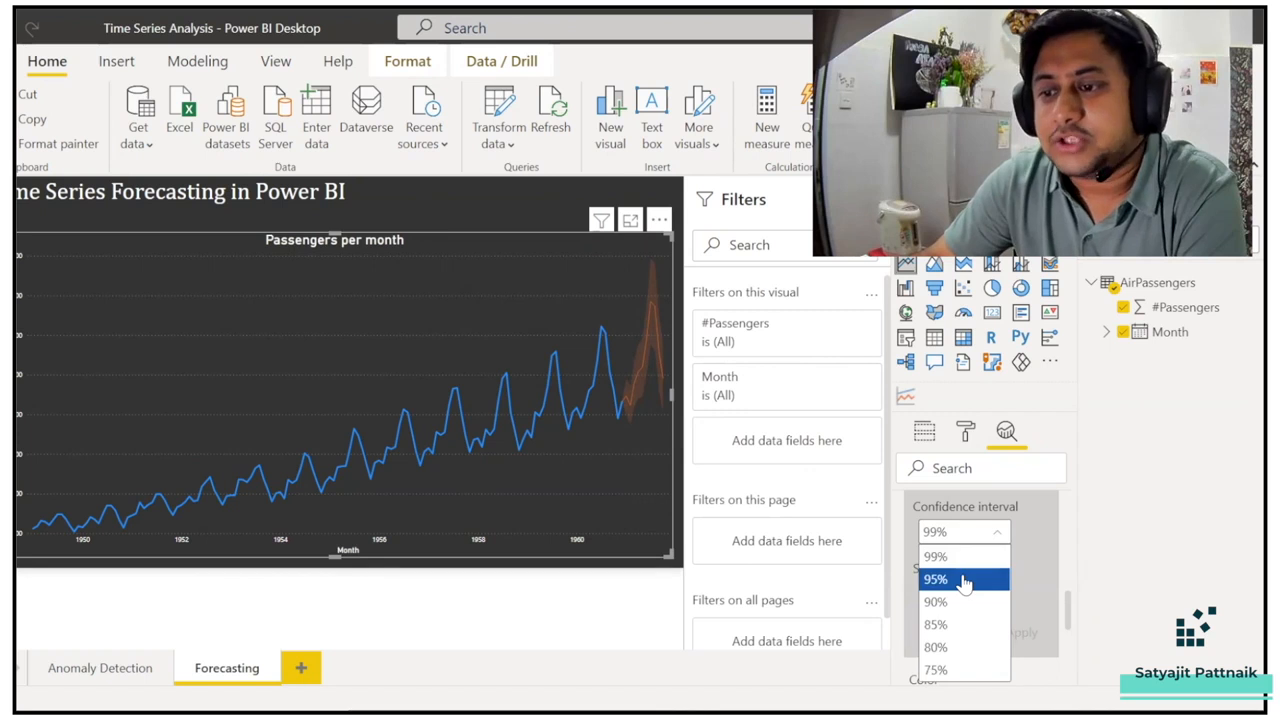
{"action": "left_click", "coordinate": [963, 581]}
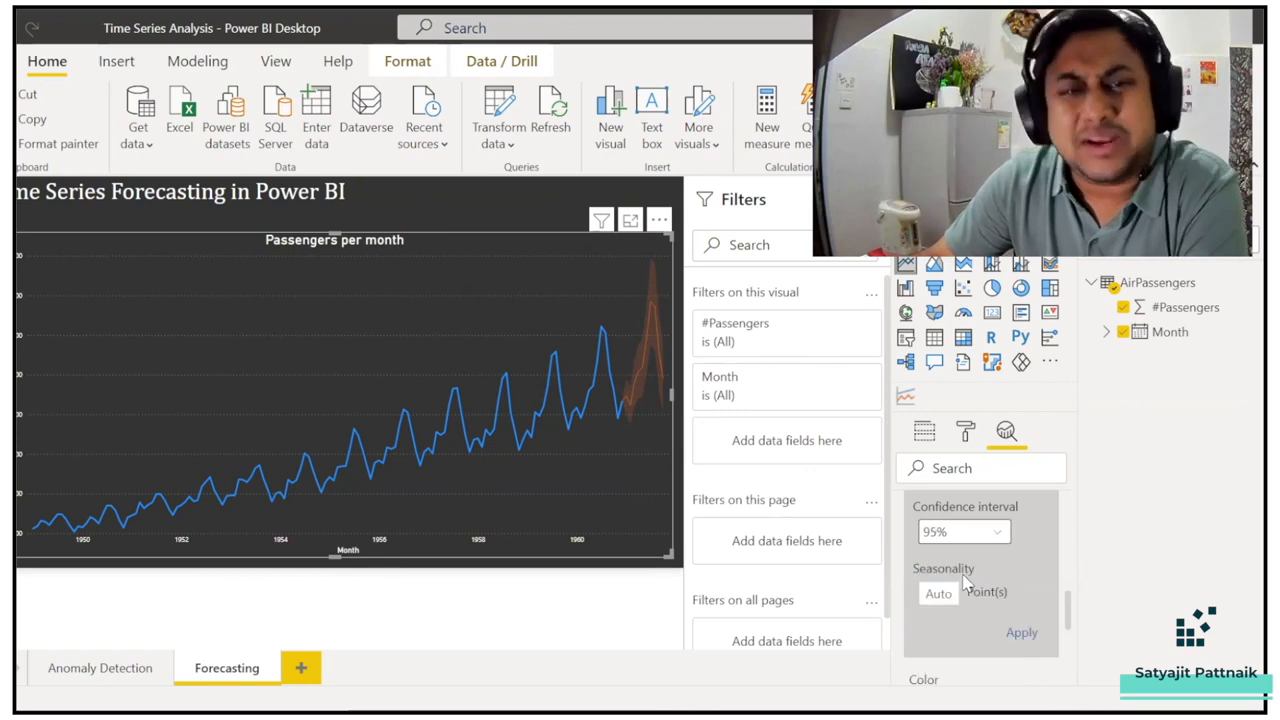
{"action": "left_click", "coordinate": [1024, 634]}
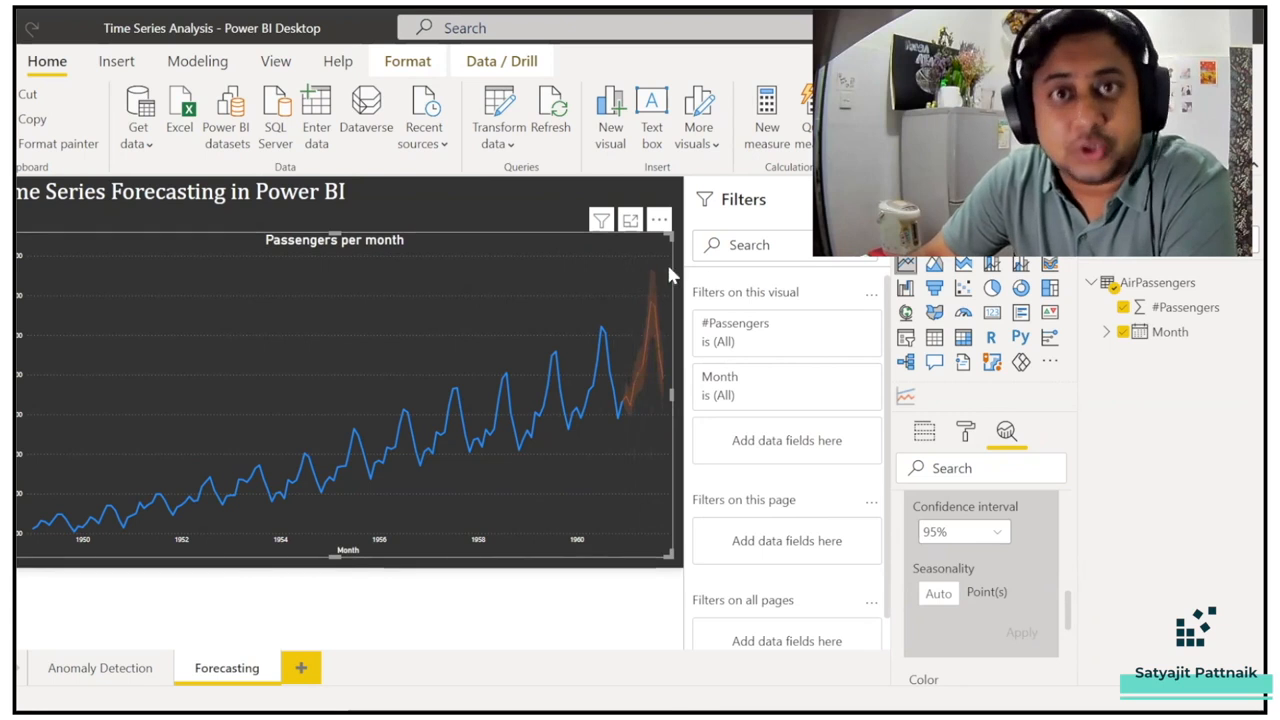
{"action": "mouse_move", "coordinate": [622, 411]}
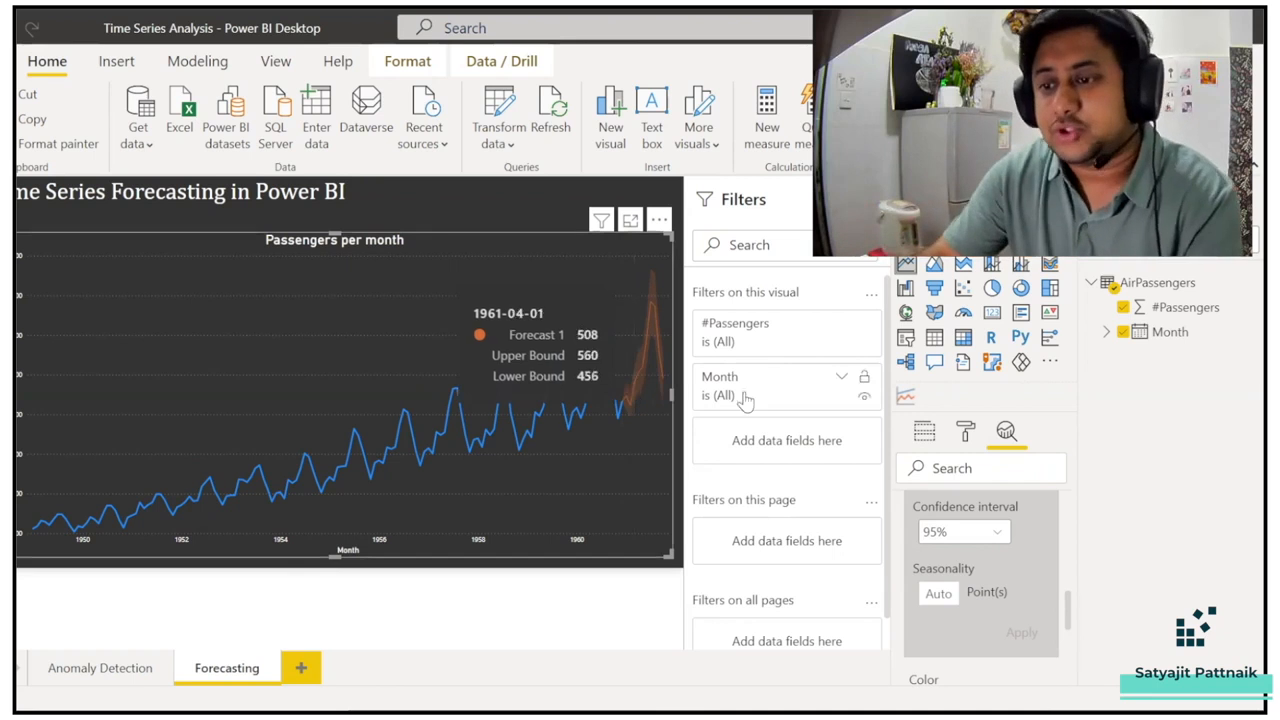
Step: Set the forecast to ignore the last 12 points, with a forecast length of 10 points
{"action": "scroll", "coordinate": [985, 565], "scroll_direction": "up", "scroll_amount": 1}
{"action": "scroll", "coordinate": [985, 565], "scroll_direction": "up", "scroll_amount": 3}
{"action": "scroll", "coordinate": [985, 565], "scroll_direction": "down", "scroll_amount": 2}
{"action": "left_click", "coordinate": [938, 572]}
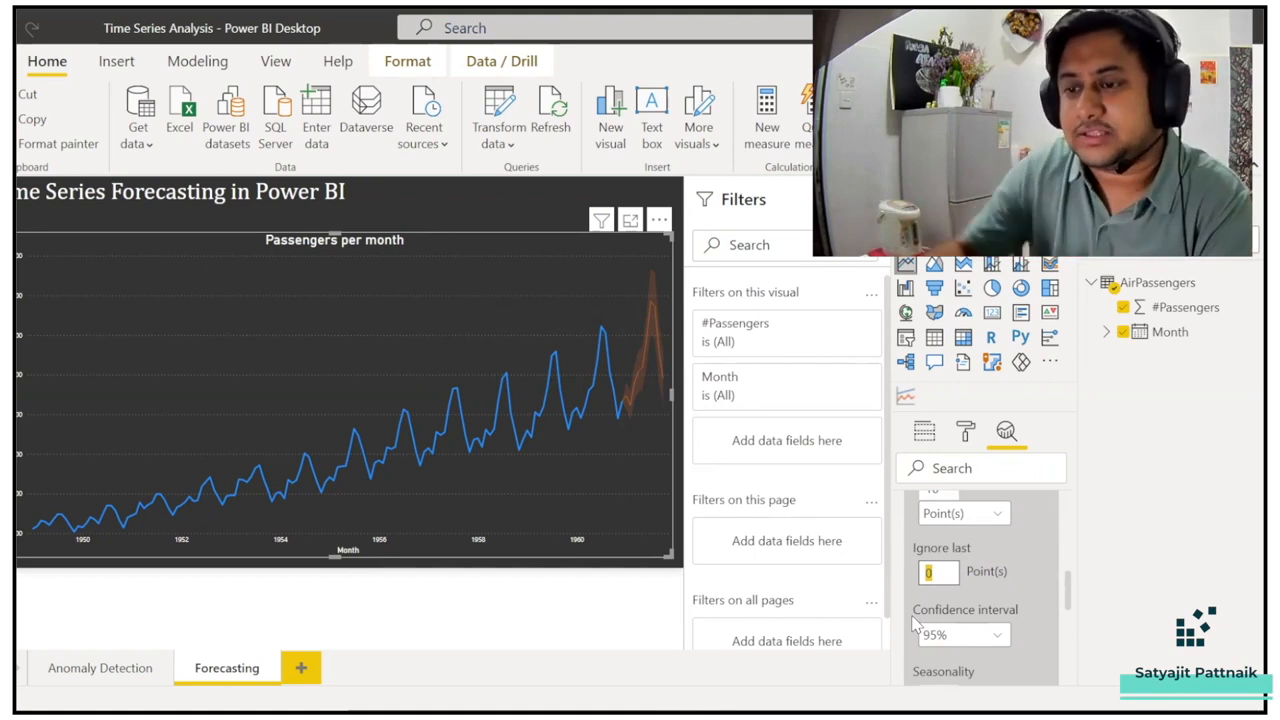
{"action": "type", "text": "12"}
{"action": "scroll", "coordinate": [965, 592], "scroll_direction": "up", "scroll_amount": 2}
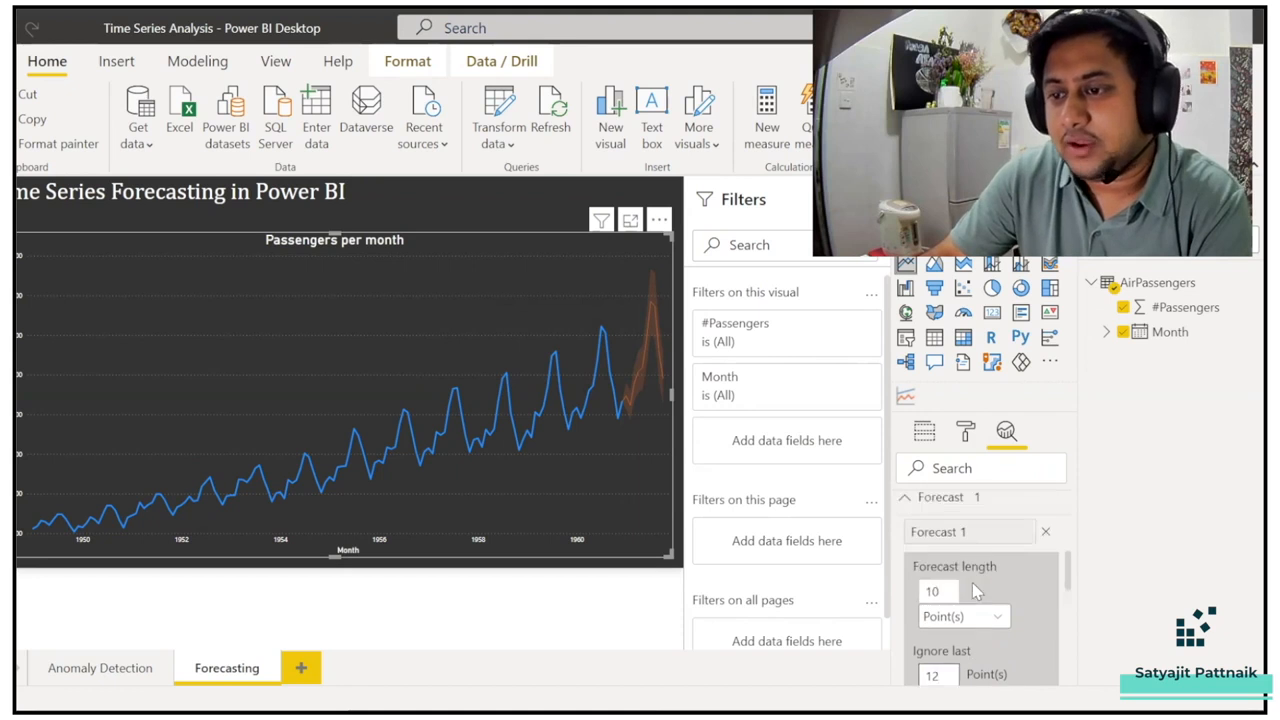
{"action": "left_click", "coordinate": [952, 591]}
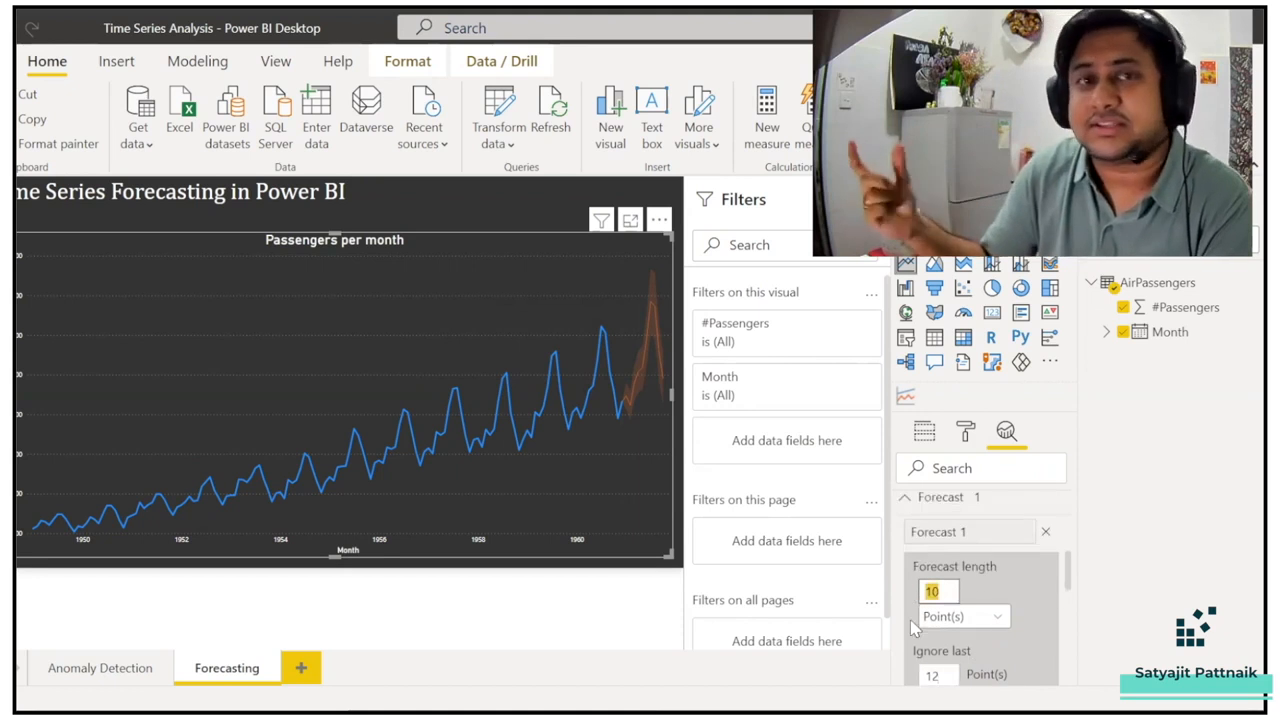
{"action": "type", "text": "10"}
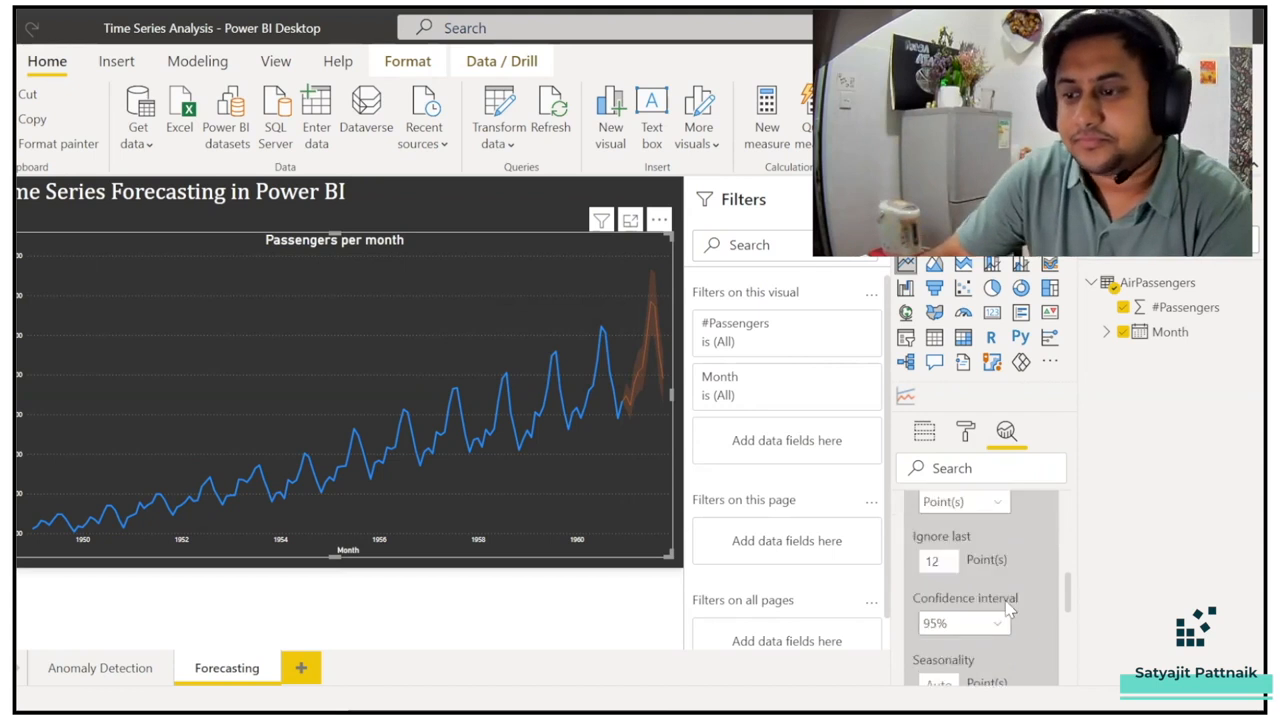
{"action": "scroll", "coordinate": [990, 600], "scroll_direction": "down", "scroll_amount": 3}
{"action": "scroll", "coordinate": [1008, 548], "scroll_direction": "up", "scroll_amount": 4}
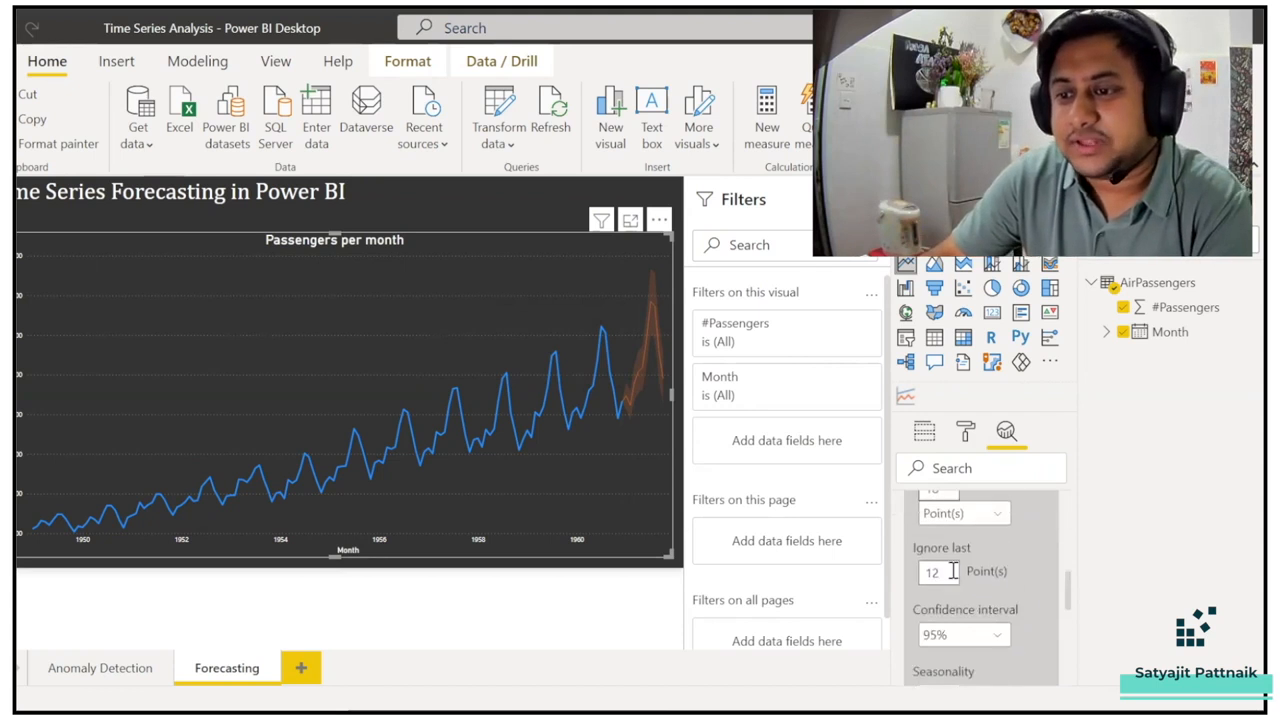
{"action": "scroll", "coordinate": [947, 590], "scroll_direction": "up", "scroll_amount": 2}
Step: Open Notepad and note the data range as "Jan 1949" and "Dec 1960", separated by a blank line
{"action": "key", "text": "super+r"}
{"action": "type", "text": "notepad"}
{"action": "key", "text": "Return"}
{"action": "type", "text": "Jan 1949"}
{"action": "key", "text": "Return"}
{"action": "key", "text": "Return"}
{"action": "type", "text": "Dec 1960"}
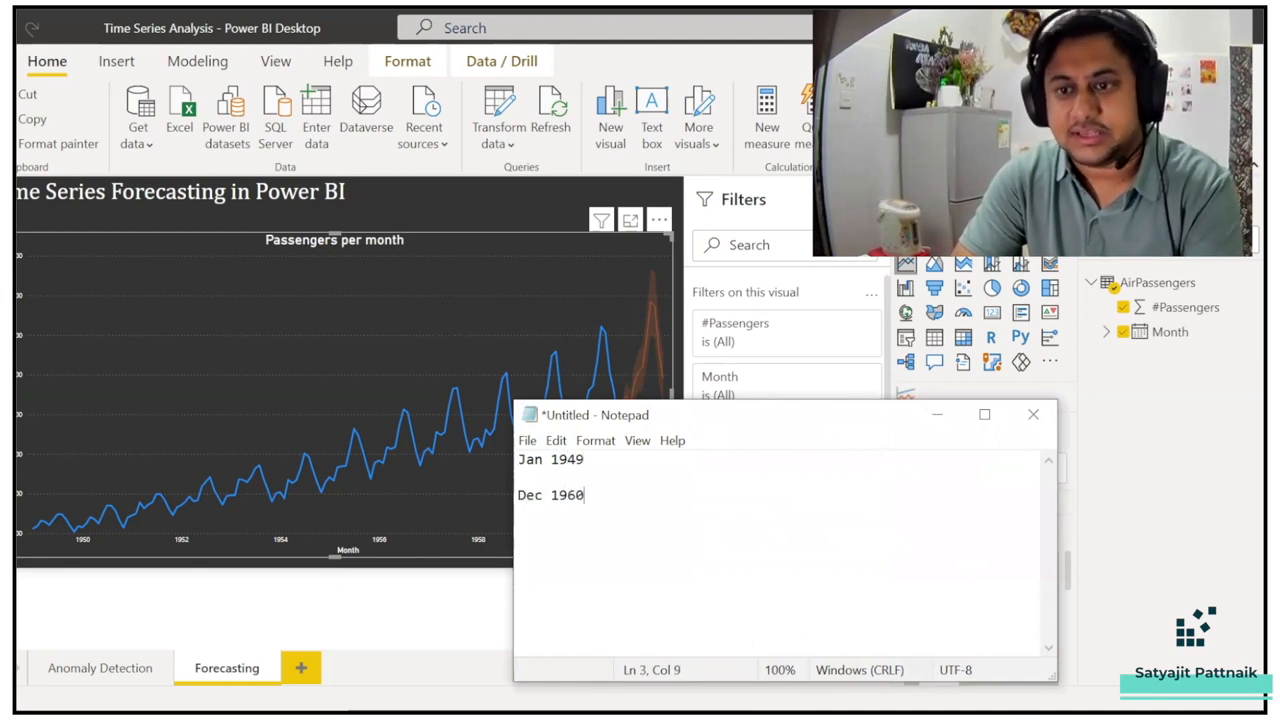
Step: Below the dates, add the lines "ignoreLast: Null" and "Forecast length: 6" after a few blank lines
{"action": "key", "text": "Return"}
{"action": "key", "text": "Return"}
{"action": "key", "text": "Return"}
{"action": "key", "text": "Return"}
{"action": "type", "text": "ignoreLast: Null"}
{"action": "key", "text": "Return"}
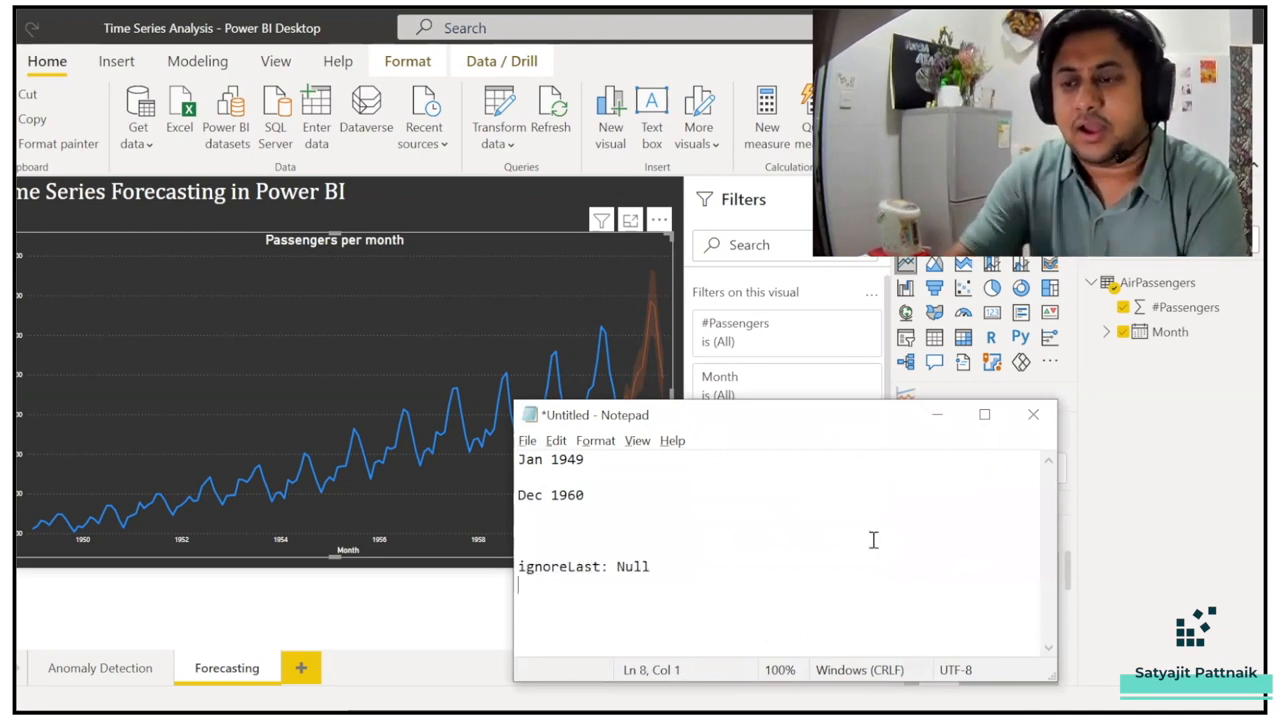
{"action": "key", "text": "alt+Tab"}
{"action": "key", "text": "alt+Tab"}
{"action": "type", "text": "Fore"}
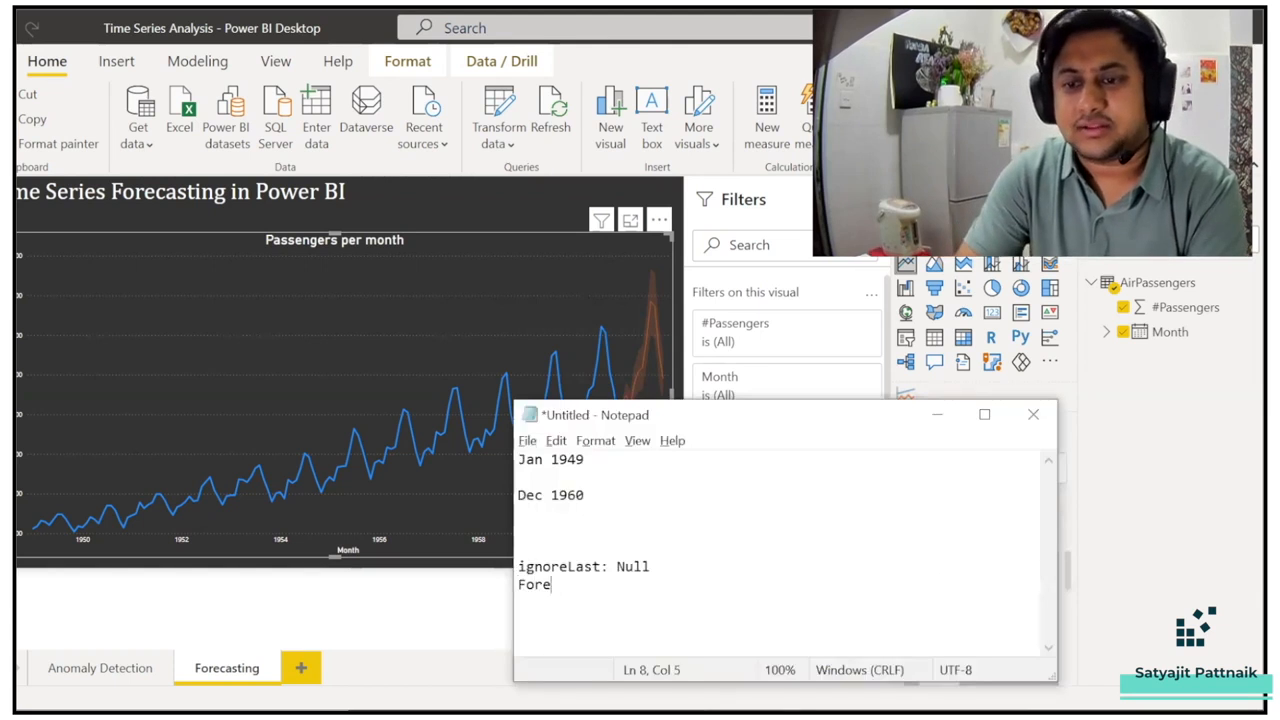
{"action": "type", "text": "cast length: 6"}
Step: Add the forecast period "Jan 1961 till June 1961" below the forecast length, leaving one blank line between
{"action": "key", "text": "Return"}
{"action": "key", "text": "Return"}
{"action": "type", "text": "J"}
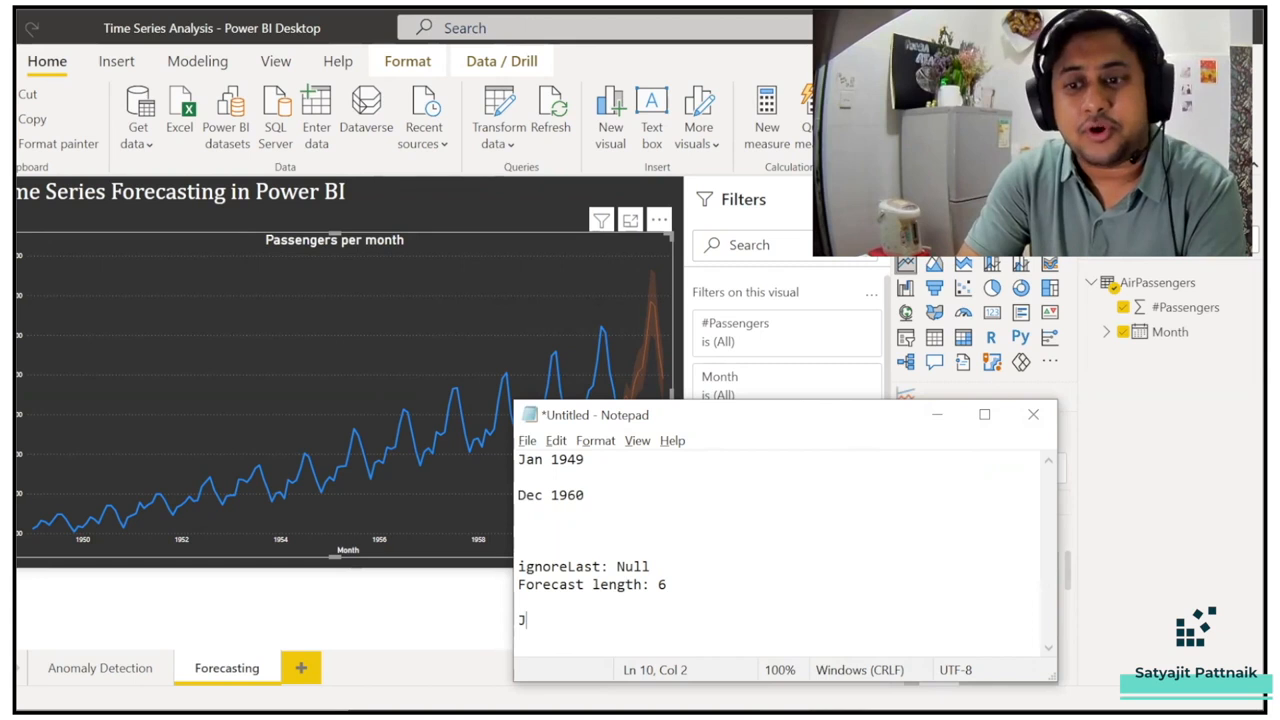
{"action": "type", "text": "an 1961 "}
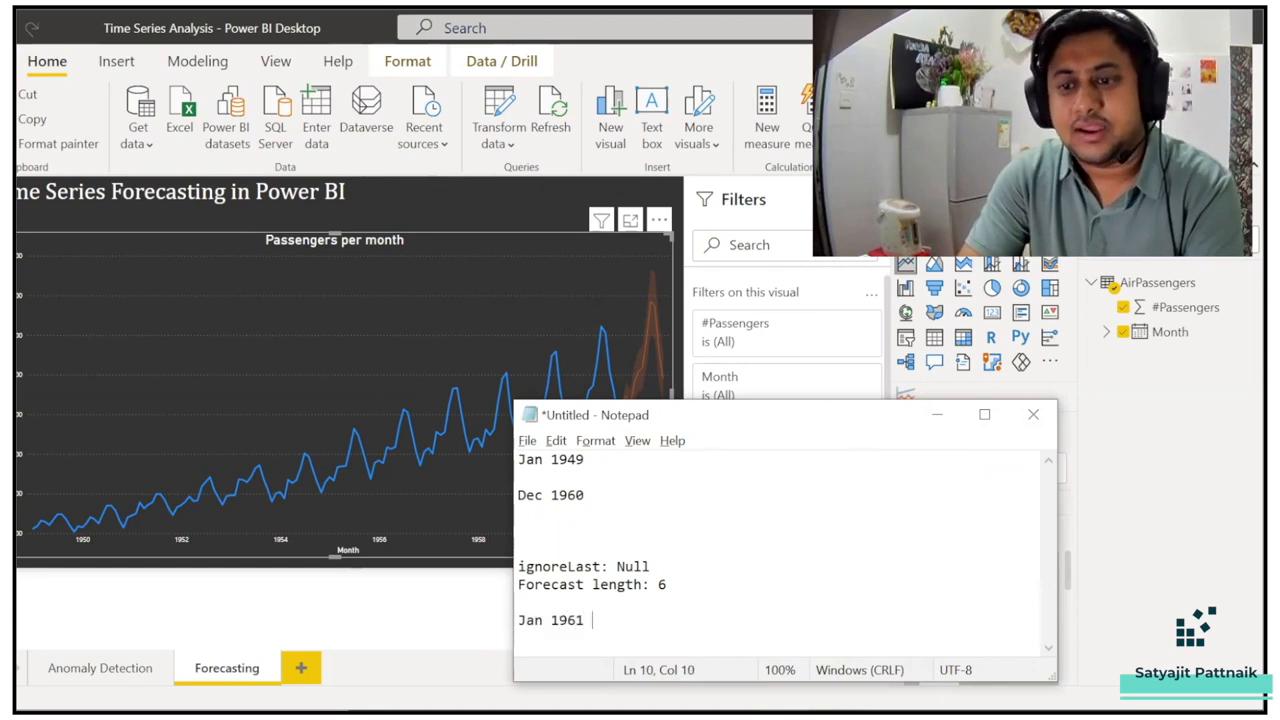
{"action": "type", "text": "till June 1961"}
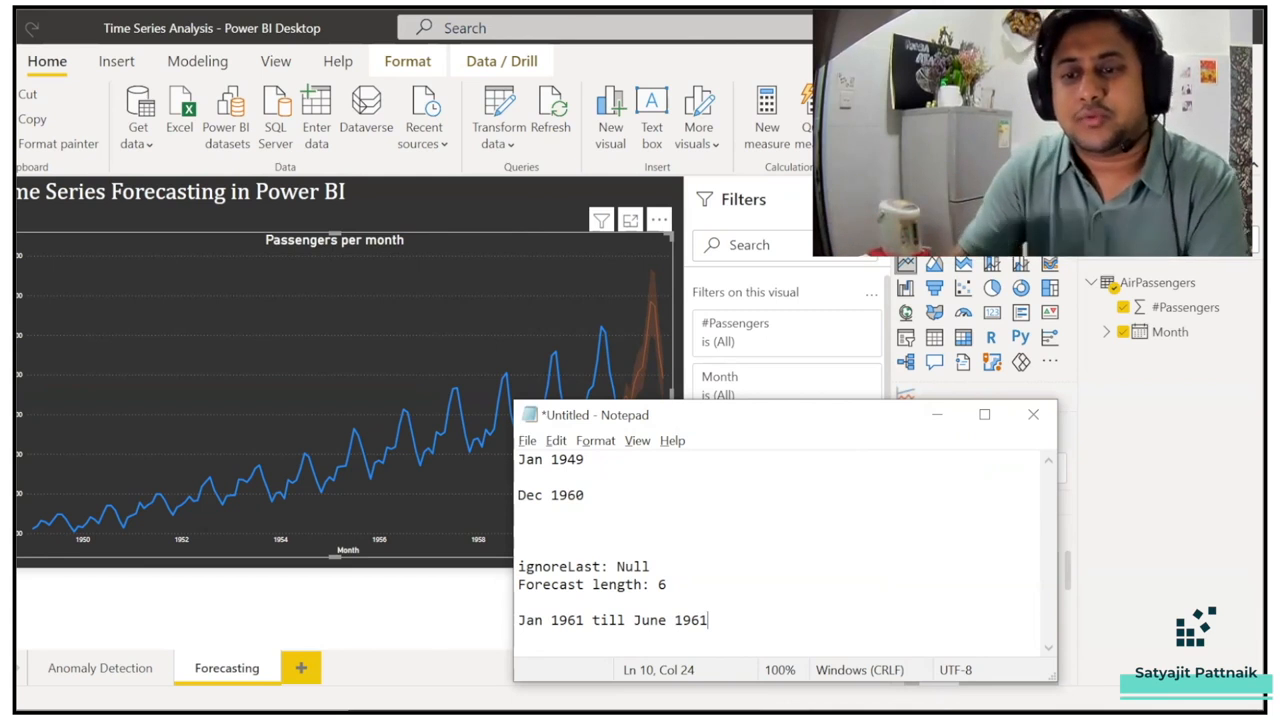
Step: Duplicate the block from the ignoreLast line through the forecast period, placing the copy below a blank line
{"action": "left_click", "coordinate": [518, 566], "text": "shift"}
{"action": "key", "text": "ctrl+c"}
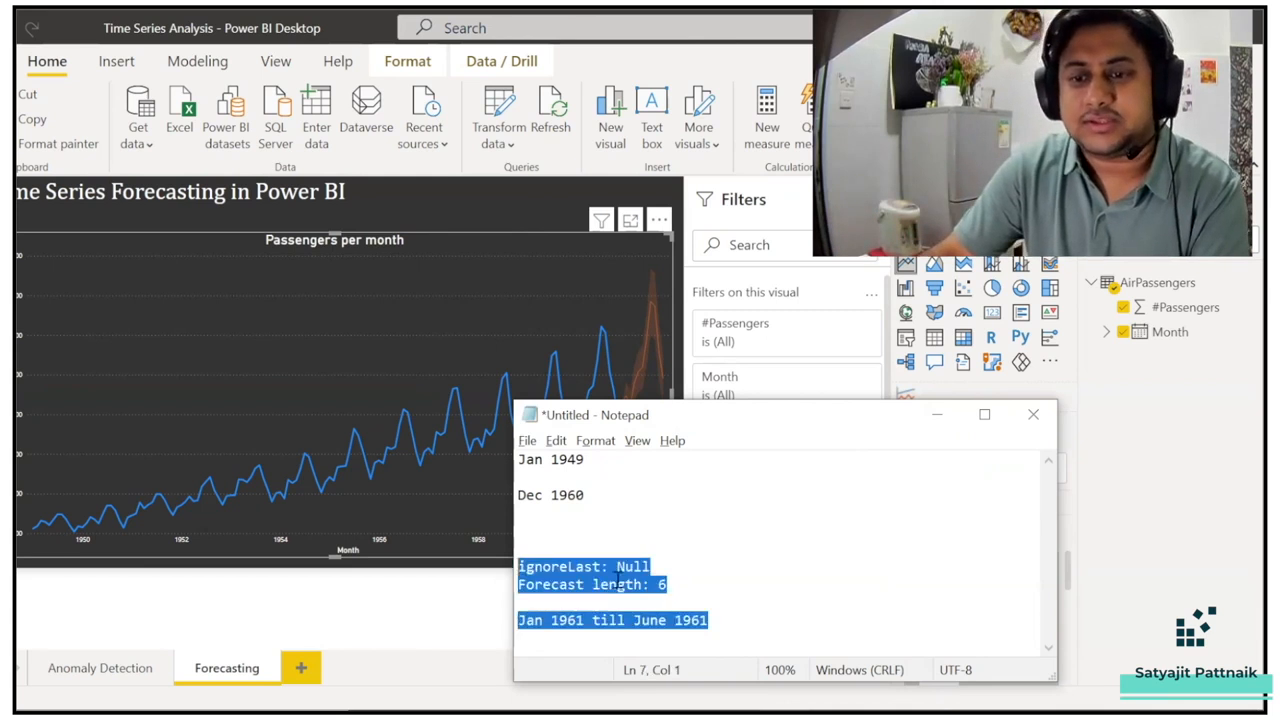
{"action": "left_click", "coordinate": [729, 620]}
{"action": "key", "text": "Return"}
{"action": "key", "text": "Return"}
{"action": "key", "text": "ctrl+v"}
Step: In the copied block, change ignoreLast to 12 and the forecast length to 18
{"action": "left_click_drag", "start_coordinate": [652, 584], "coordinate": [619, 587]}
{"action": "type", "text": "12"}
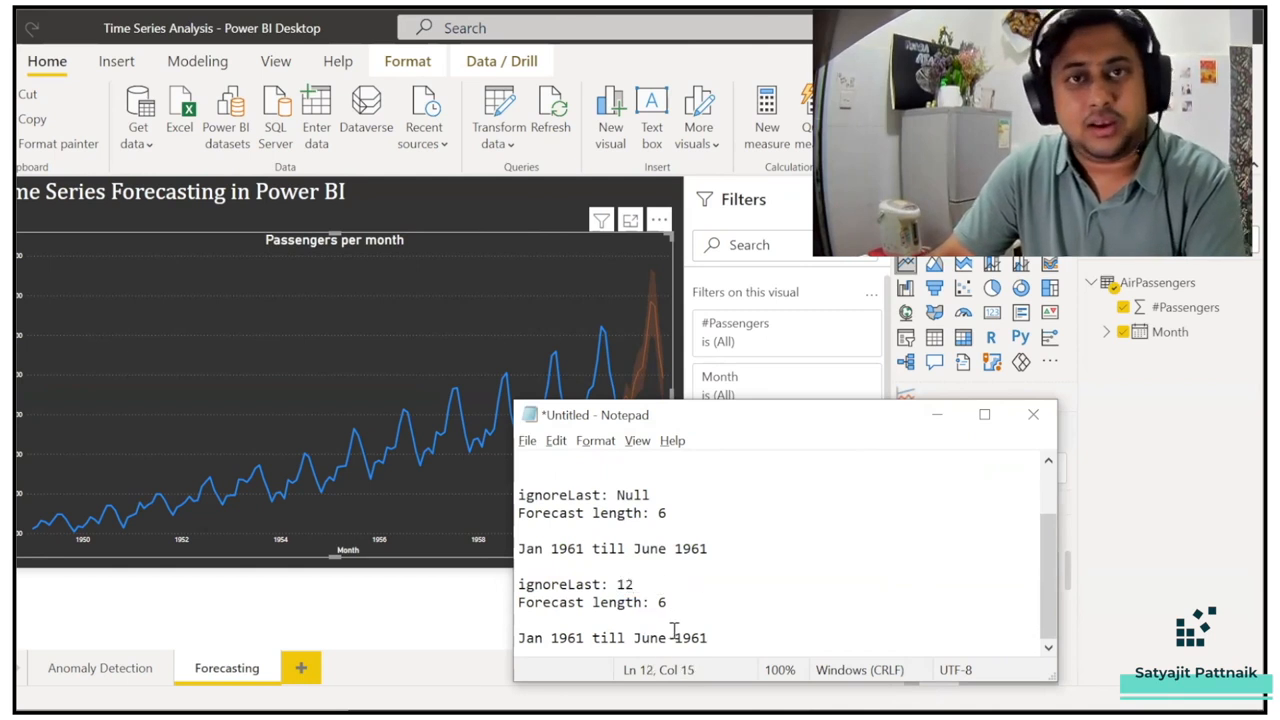
{"action": "double_click", "coordinate": [660, 603]}
{"action": "type", "text": "18"}
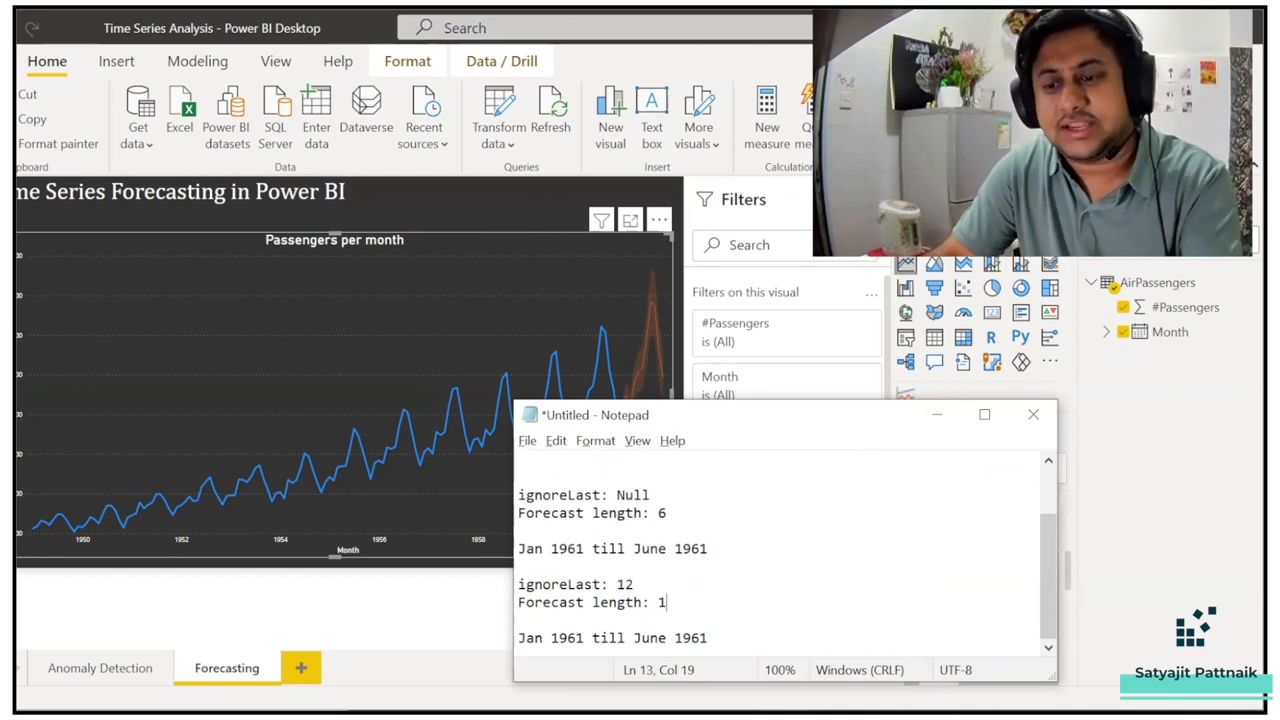
Step: Change the start of the copied block's forecast period to Jan 1960 and highlight that date
{"action": "left_click", "coordinate": [584, 638]}
{"action": "key", "text": "BackSpace"}
{"action": "type", "text": "0"}
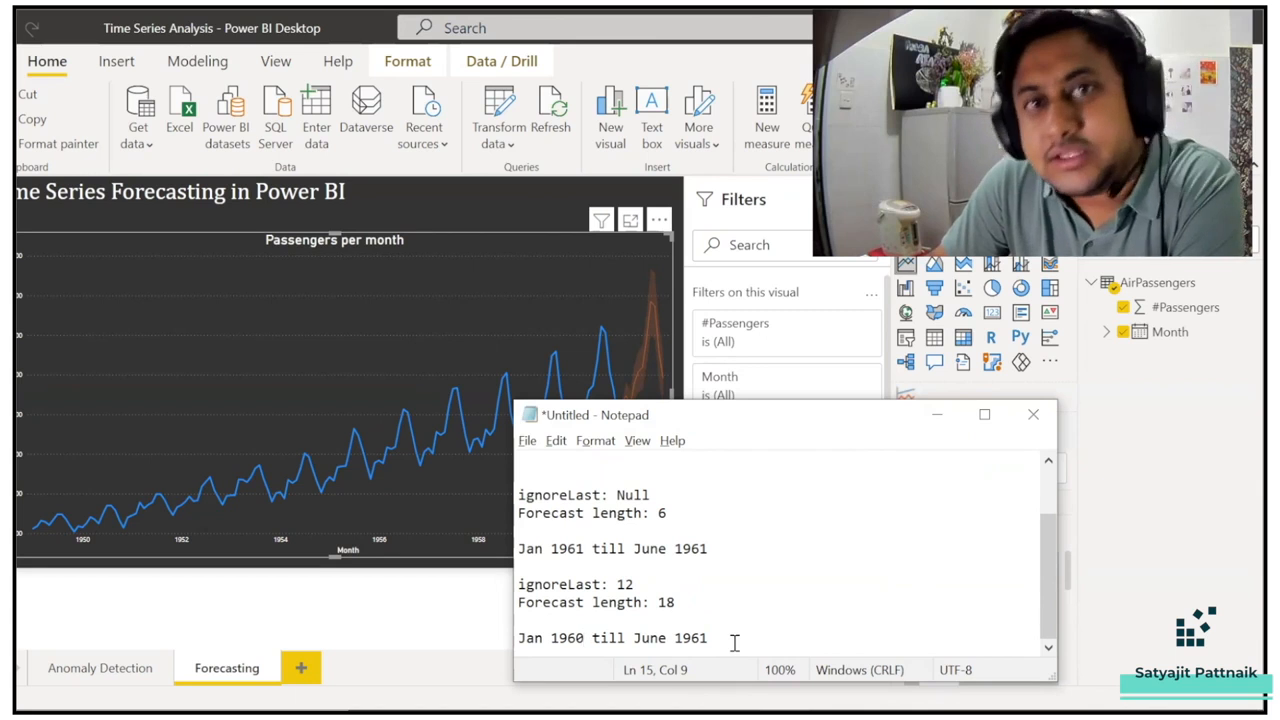
{"action": "left_click", "coordinate": [518, 638]}
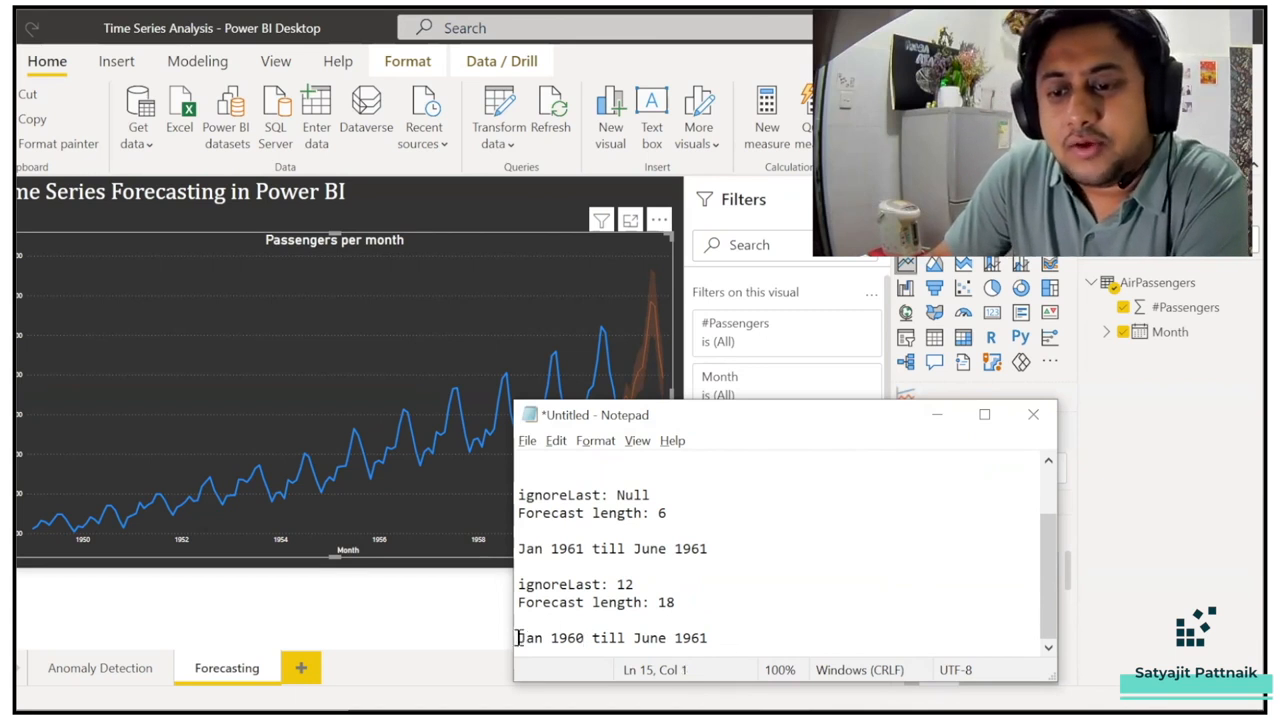
{"action": "left_click_drag", "start_coordinate": [518, 638], "coordinate": [588, 638]}
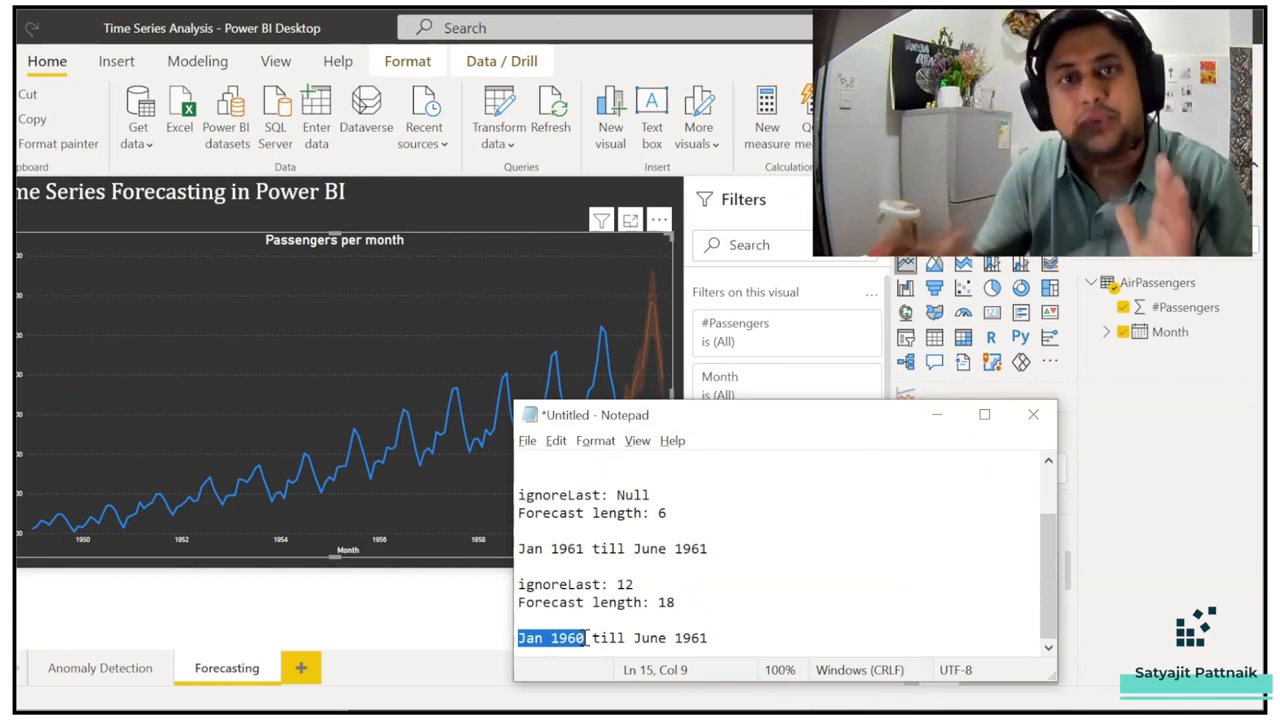
Step: Return to Power BI and apply the forecast of 18 points with the last 12 points ignored, checking the chart's forecast peak
{"action": "left_click", "coordinate": [937, 413]}
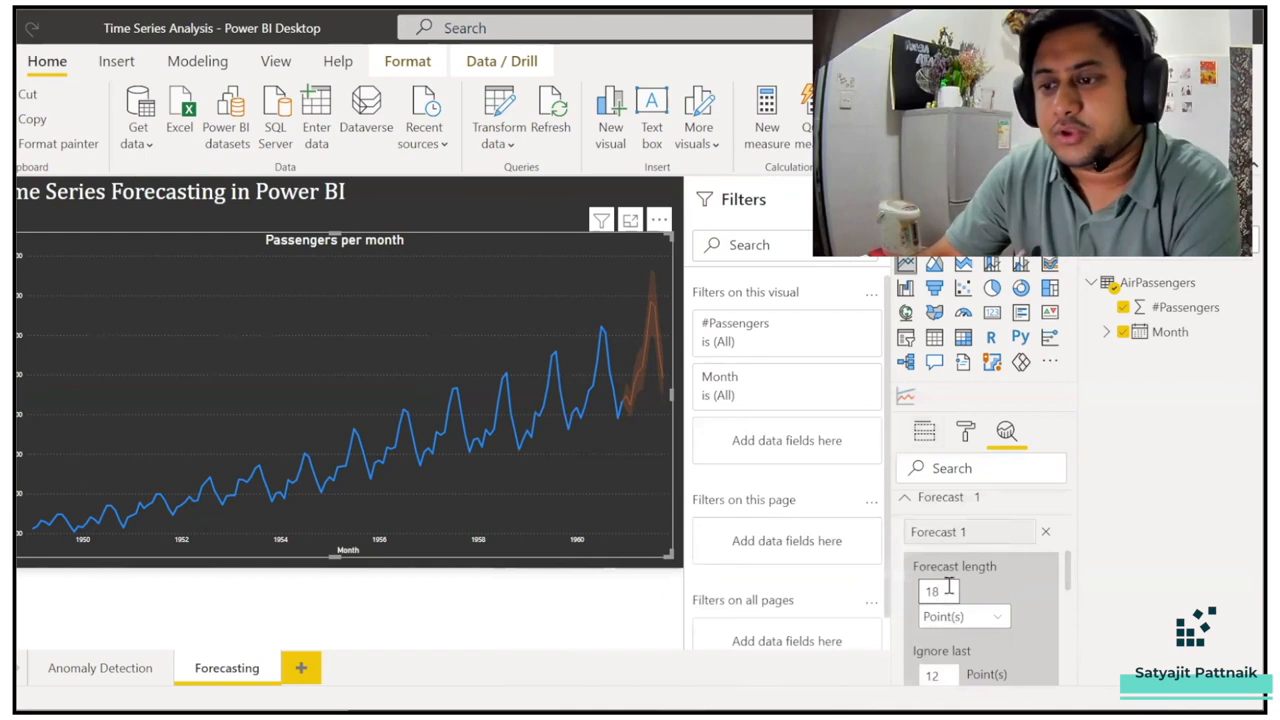
{"action": "scroll", "coordinate": [975, 600], "scroll_direction": "down", "scroll_amount": 4}
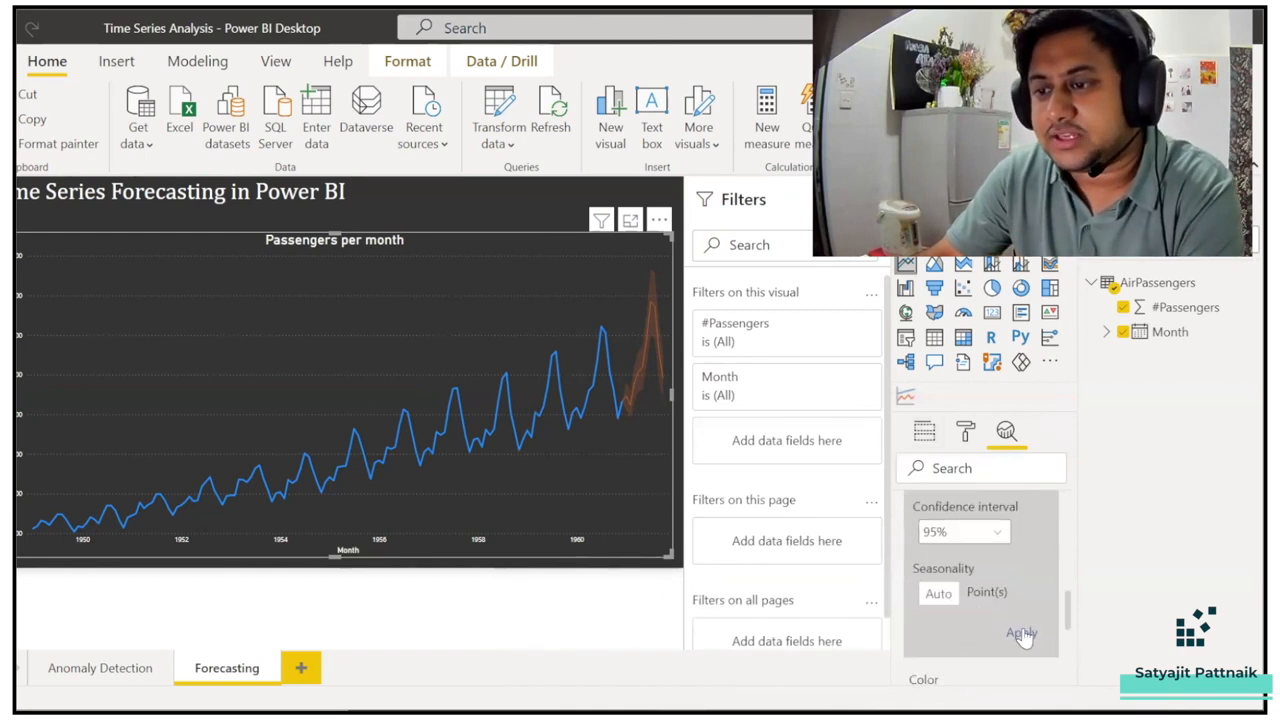
{"action": "left_click", "coordinate": [1020, 633]}
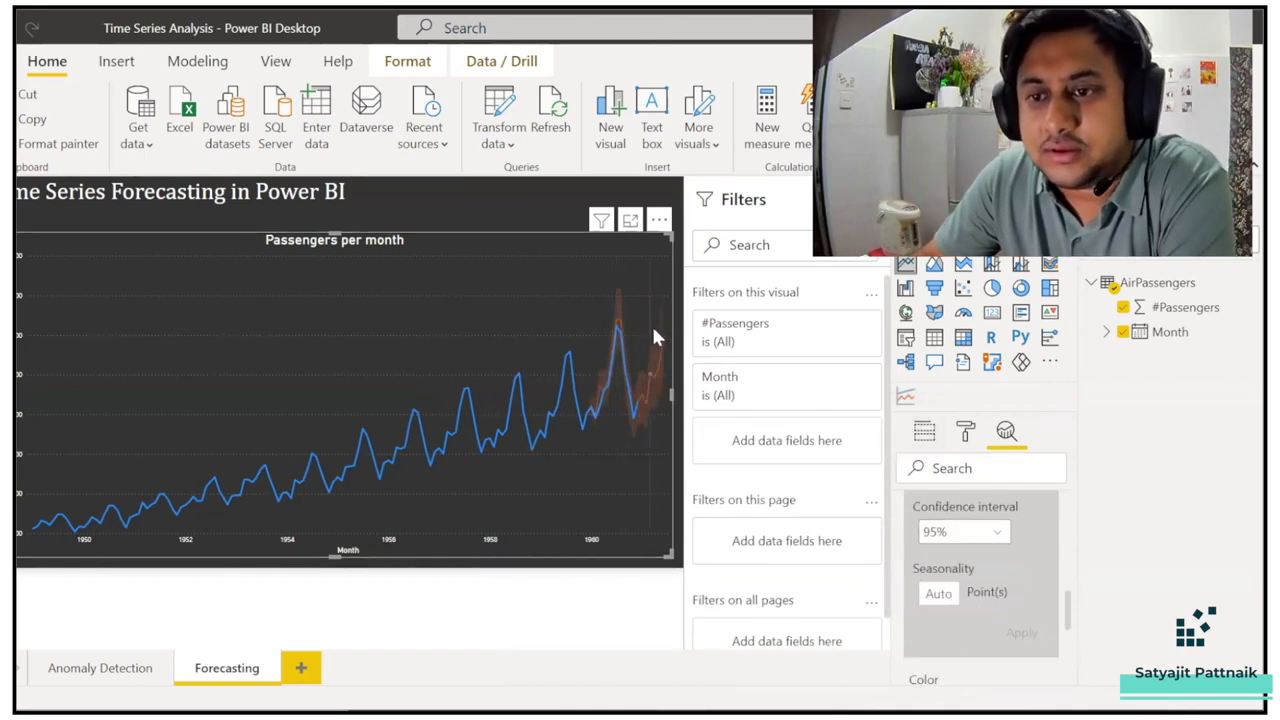
{"action": "mouse_move", "coordinate": [616, 322]}
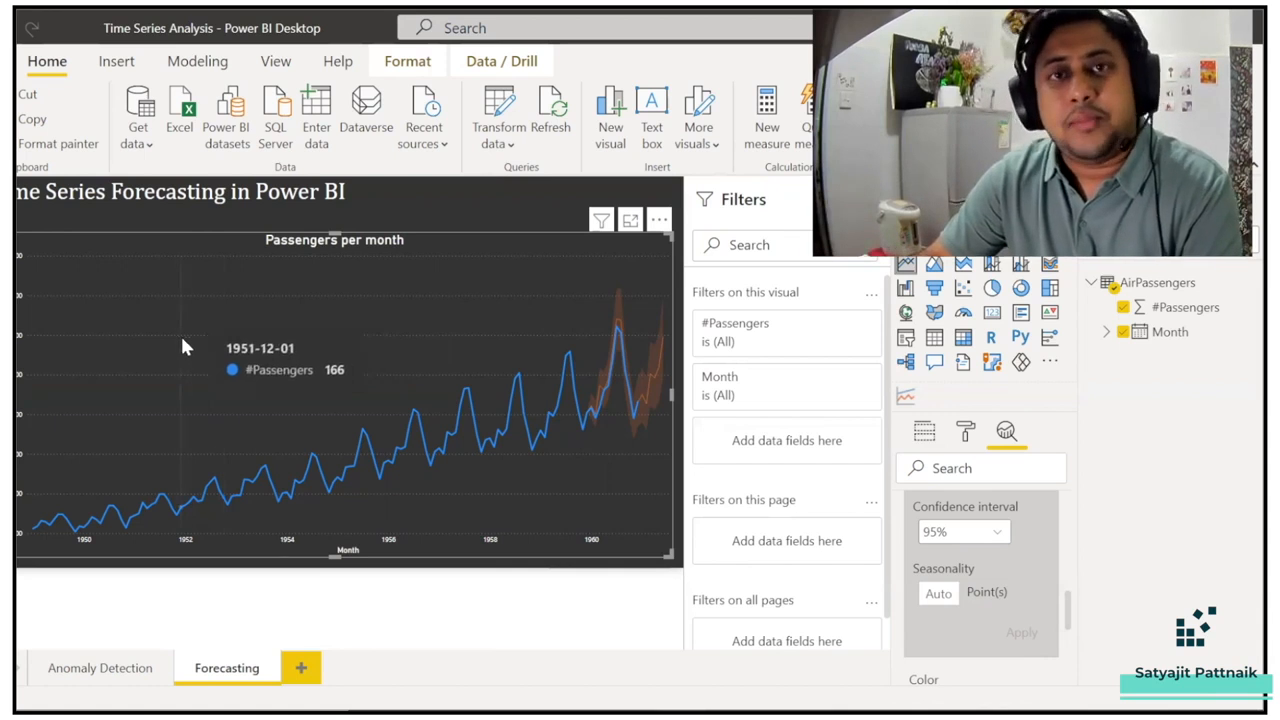
Step: Switch to Chrome, show the Power View forecasting models article, and highlight "exponential smoothing" and the phrase about its two provided versions
{"action": "key", "text": "alt+Tab"}
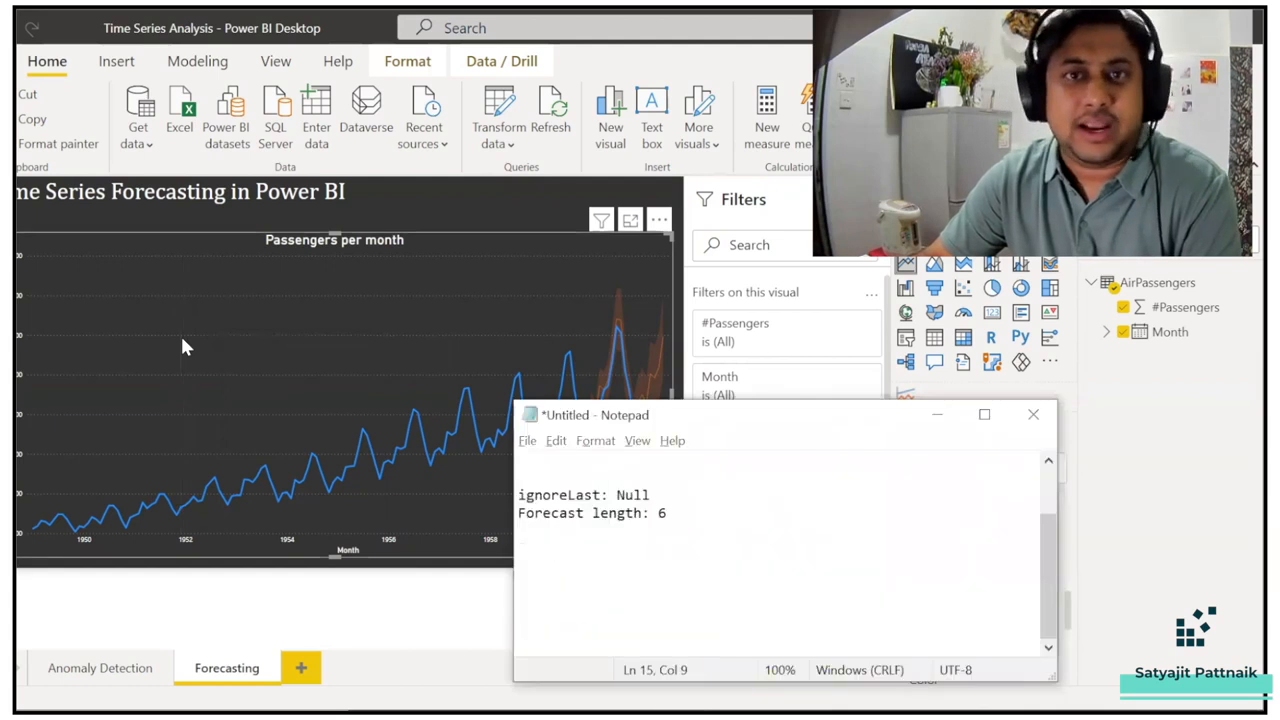
{"action": "key", "text": "alt+Tab"}
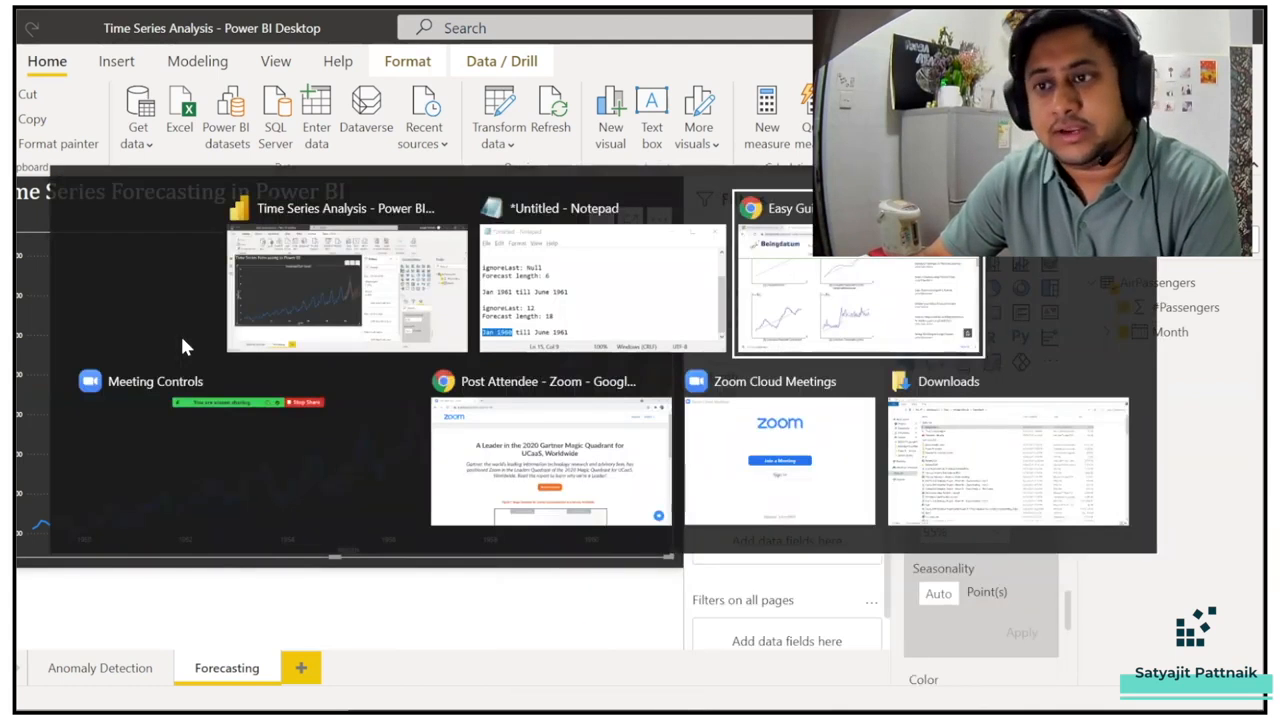
{"action": "key", "text": "ctrl+shift+Tab"}
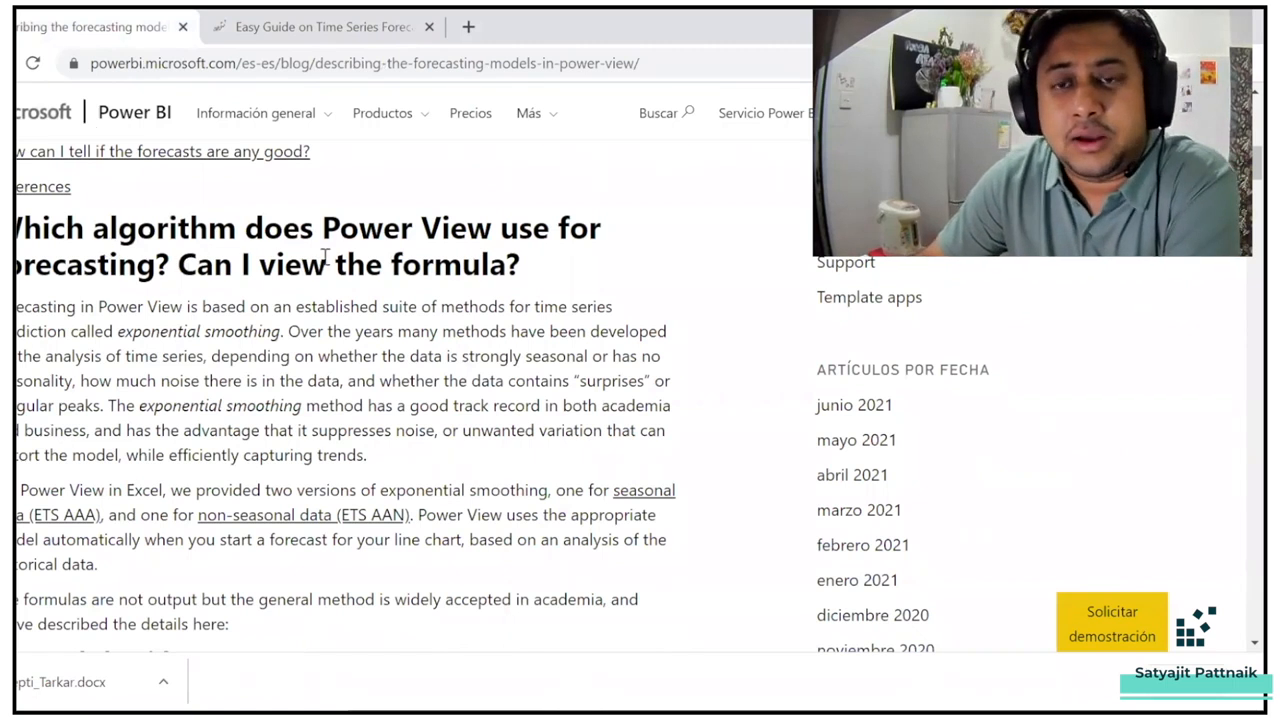
{"action": "scroll", "coordinate": [310, 292], "scroll_direction": "down", "scroll_amount": 1}
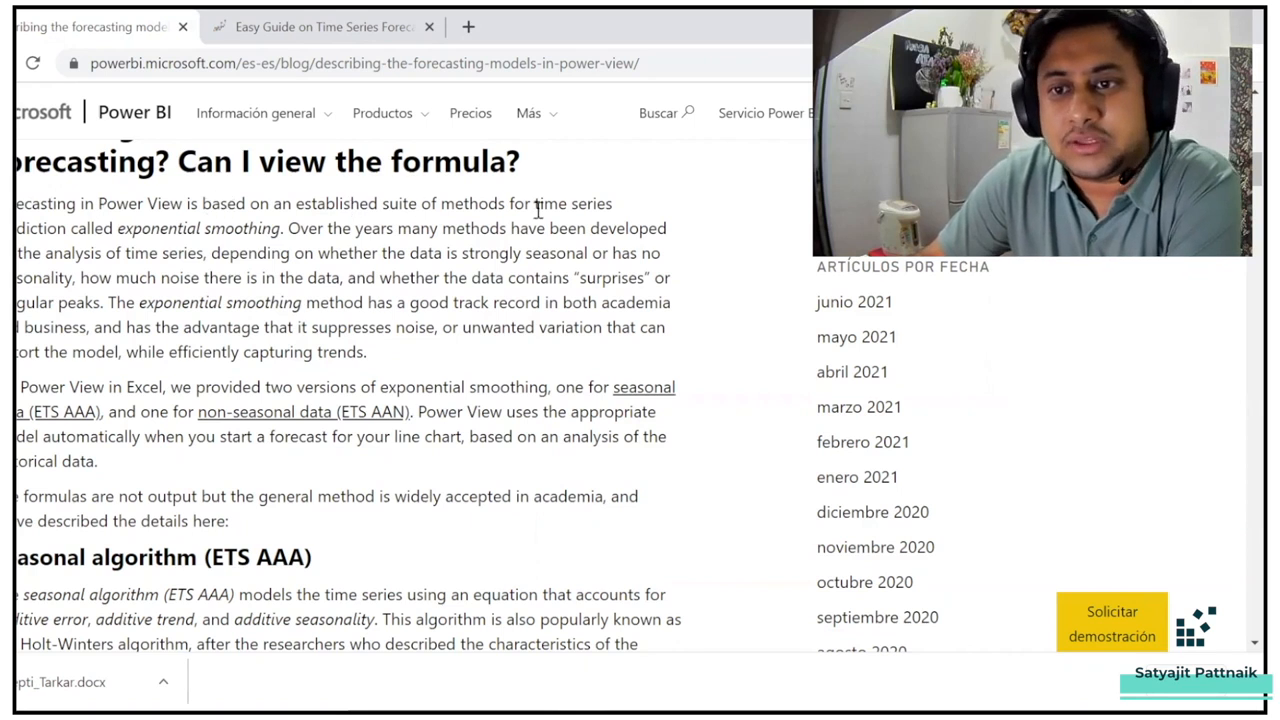
{"action": "left_click_drag", "start_coordinate": [118, 228], "coordinate": [279, 228]}
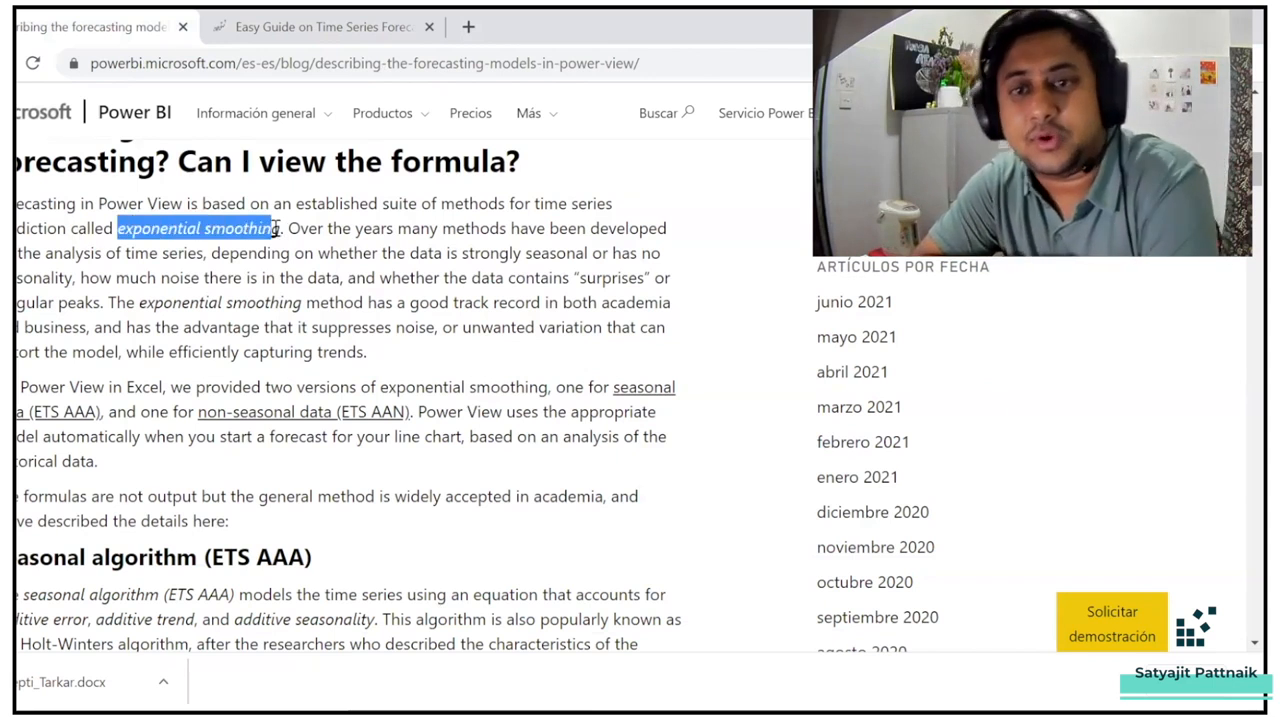
{"action": "left_click_drag", "start_coordinate": [18, 387], "coordinate": [584, 387]}
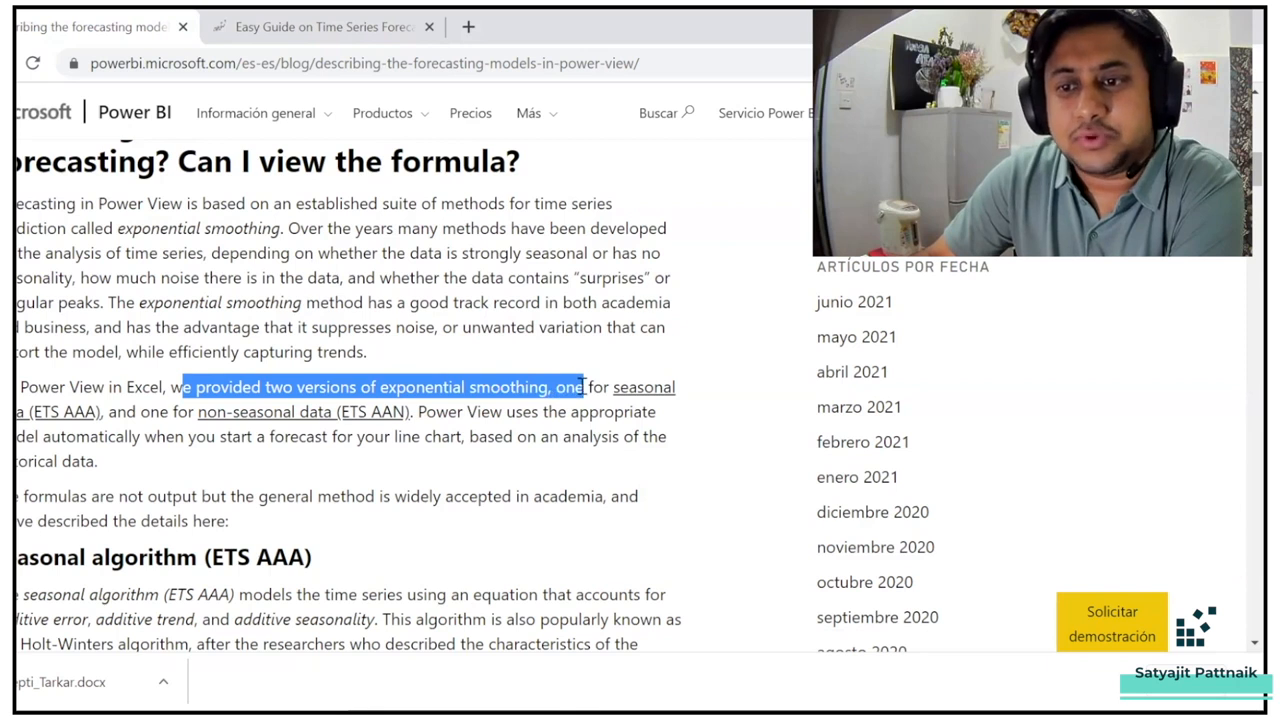
Step: Review the article's seasonal algorithm (ETS AAA) section and select the page's web address
{"action": "scroll", "coordinate": [85, 370], "scroll_direction": "down", "scroll_amount": 1}
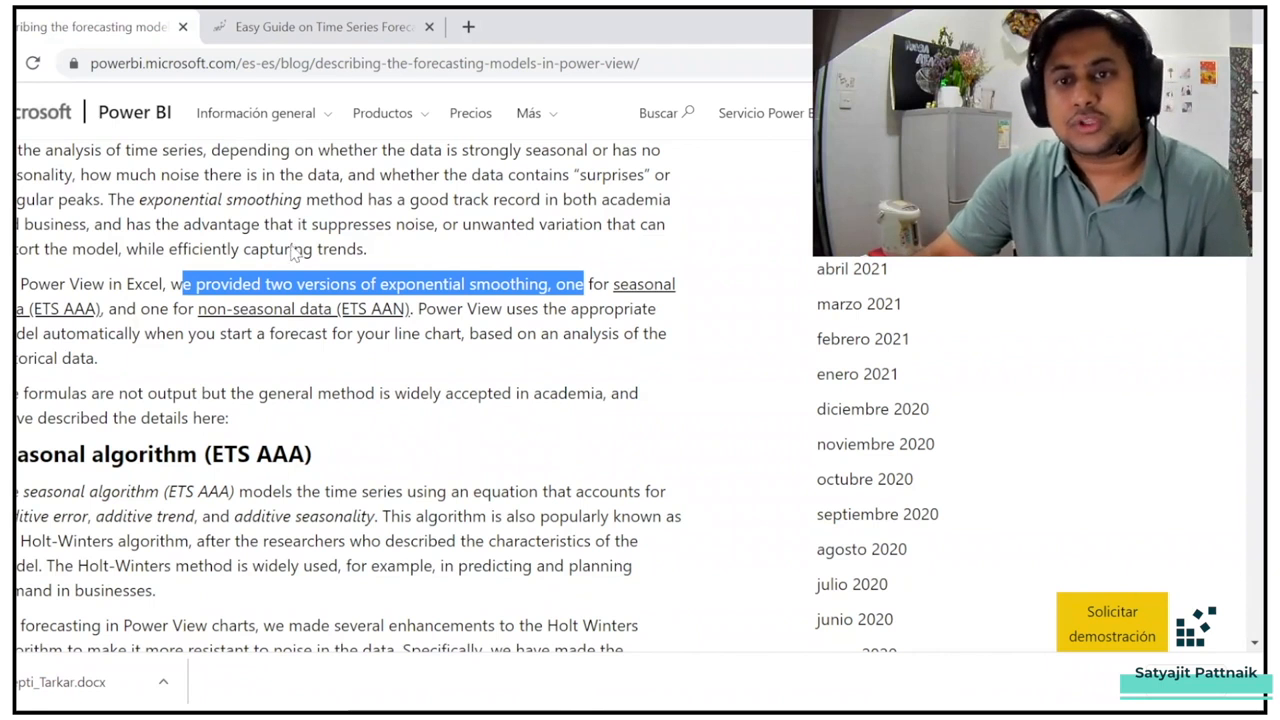
{"action": "scroll", "coordinate": [320, 258], "scroll_direction": "down", "scroll_amount": 3}
{"action": "key", "text": "ctrl+l"}
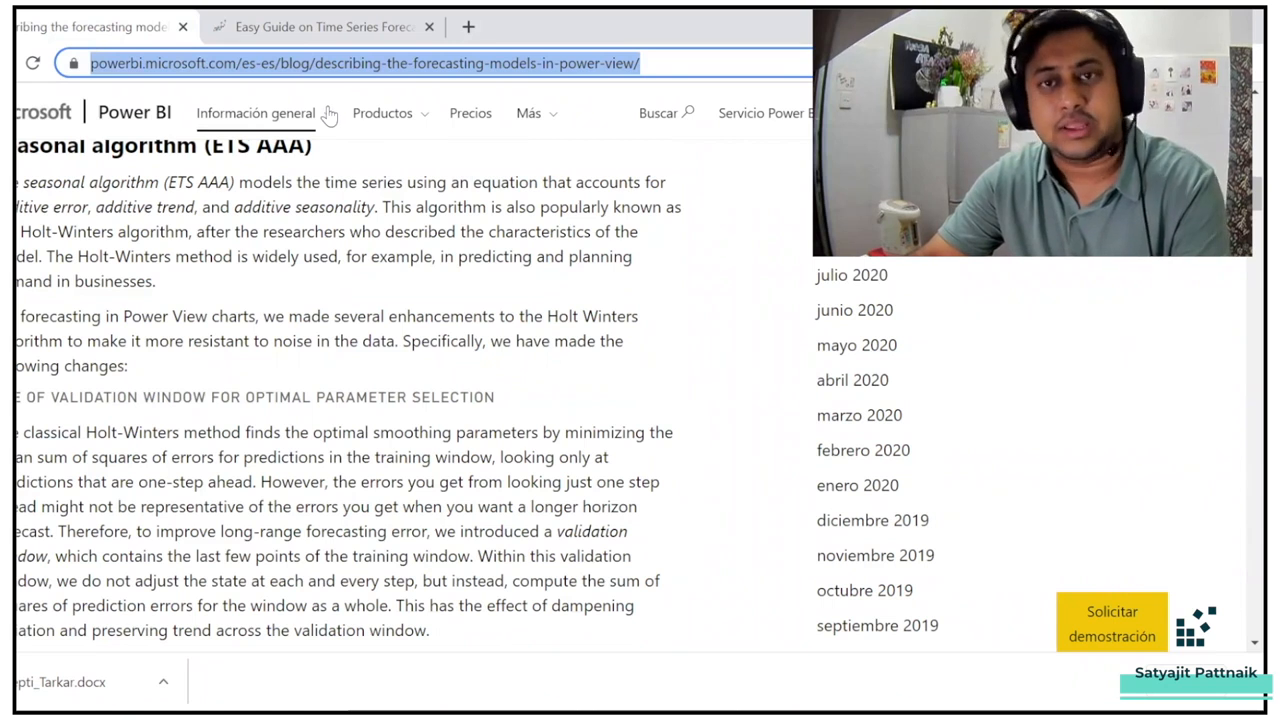
Step: Switch back to Power BI, revisit the report pages, and inspect the Passengers per month chart on the Forecasting page
{"action": "key", "text": "alt+Tab"}
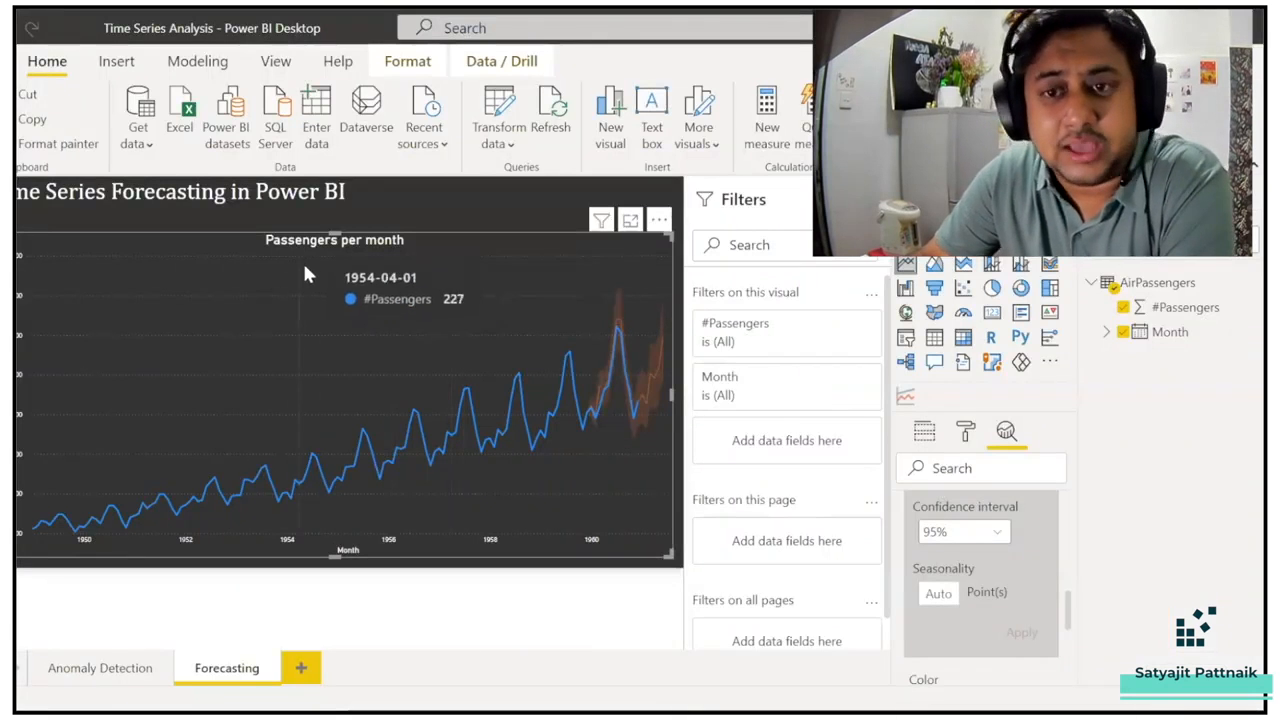
{"action": "left_click", "coordinate": [92, 676]}
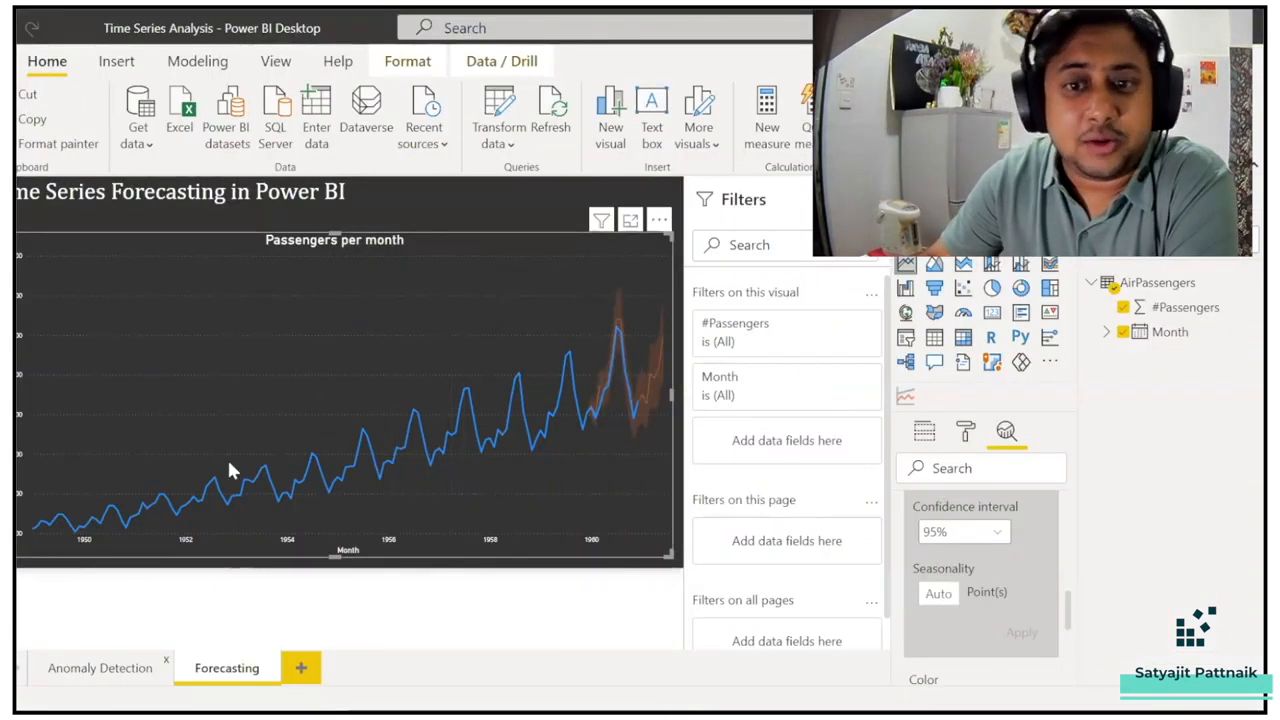
{"action": "left_click", "coordinate": [228, 667]}
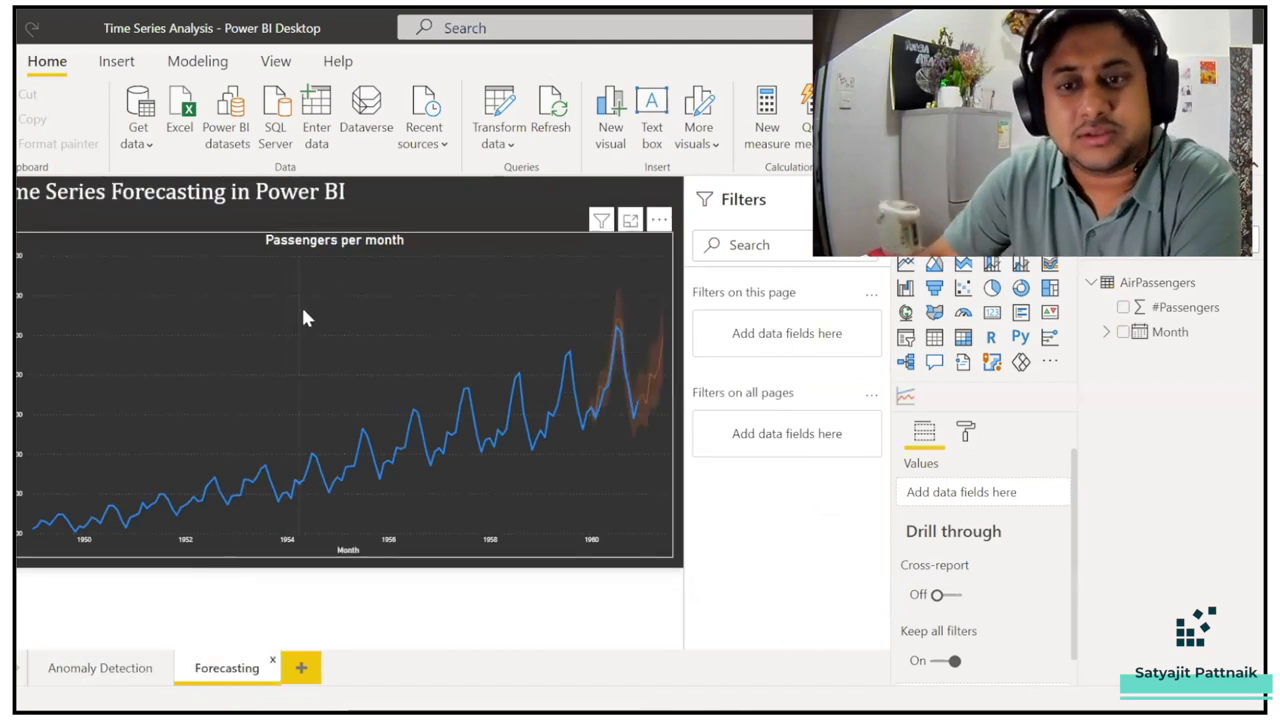
{"action": "mouse_move", "coordinate": [571, 288]}
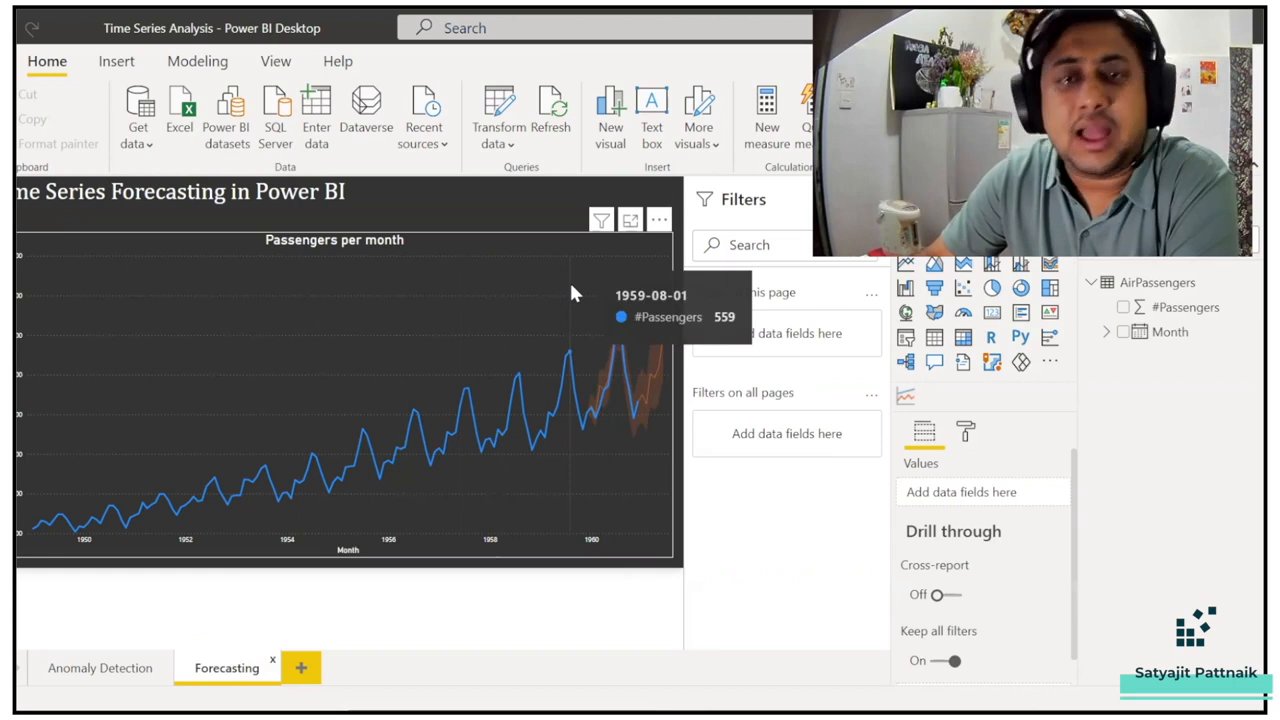